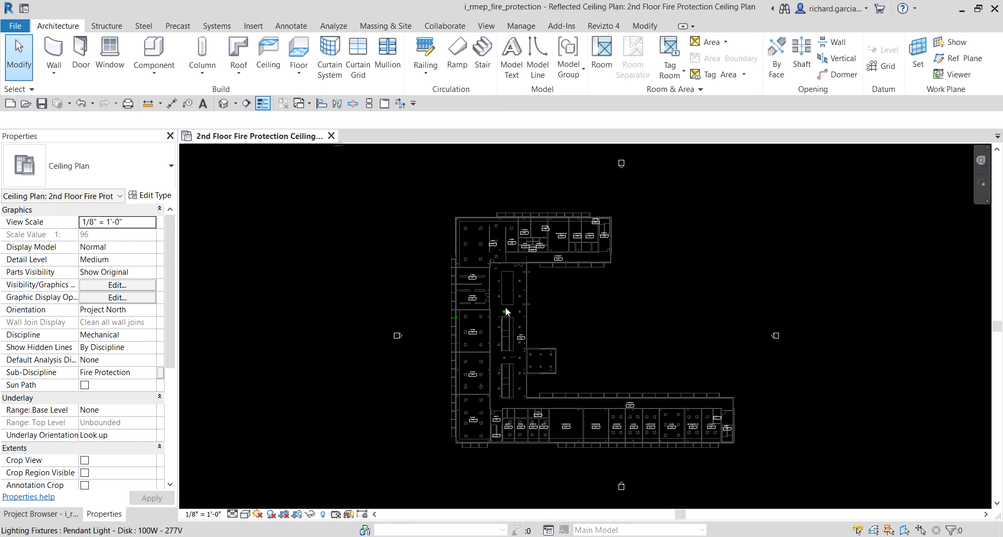
- Zoom the 2nd Floor Fire Protection ceiling plan to show the whole L-shaped floor
scroll(509, 305, up, 1)
- Zoom into the Copy 222 and Storage 221 rooms and the adjoining hall
scroll(509, 304, up, 1)
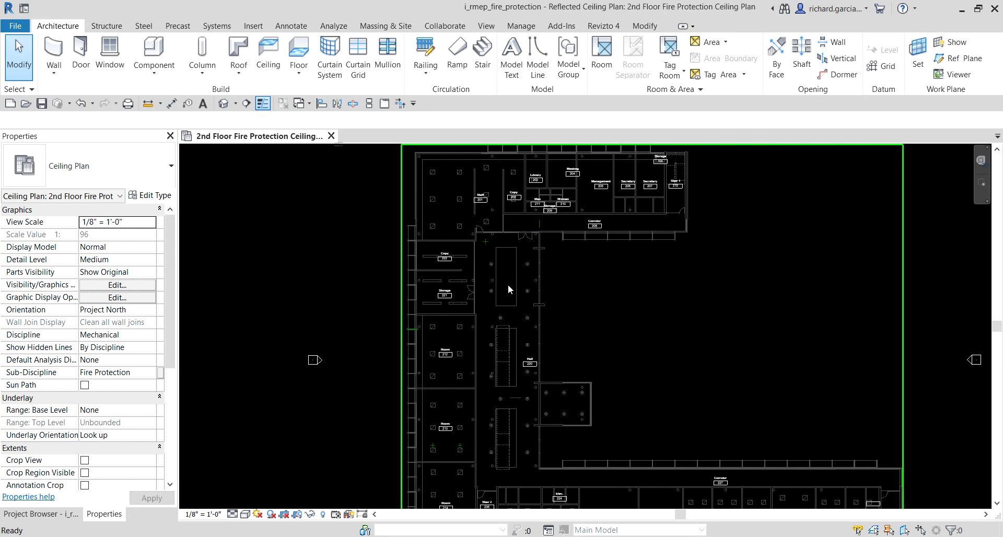
scroll(508, 284, up, 1)
scroll(496, 255, up, 1)
scroll(470, 243, up, 1)
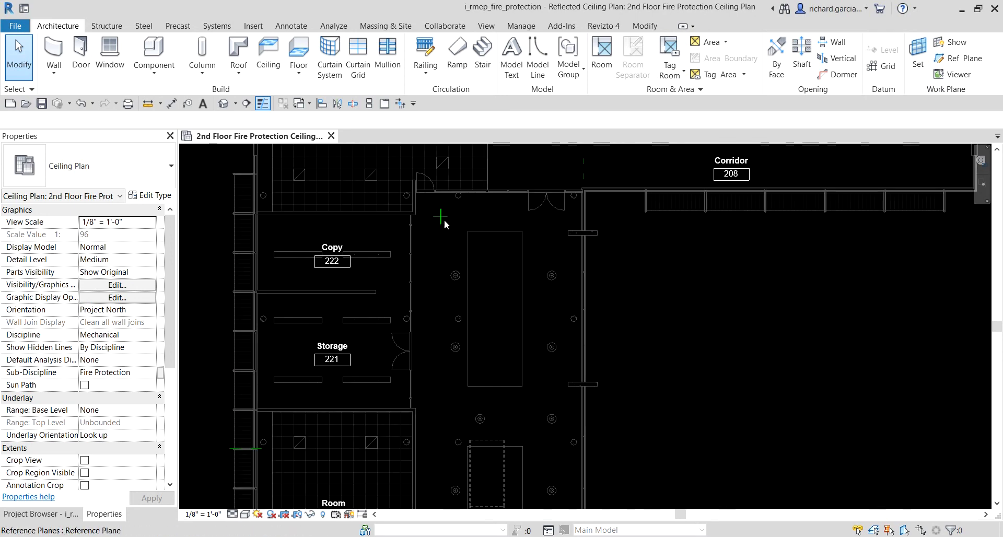
key(ctrl)
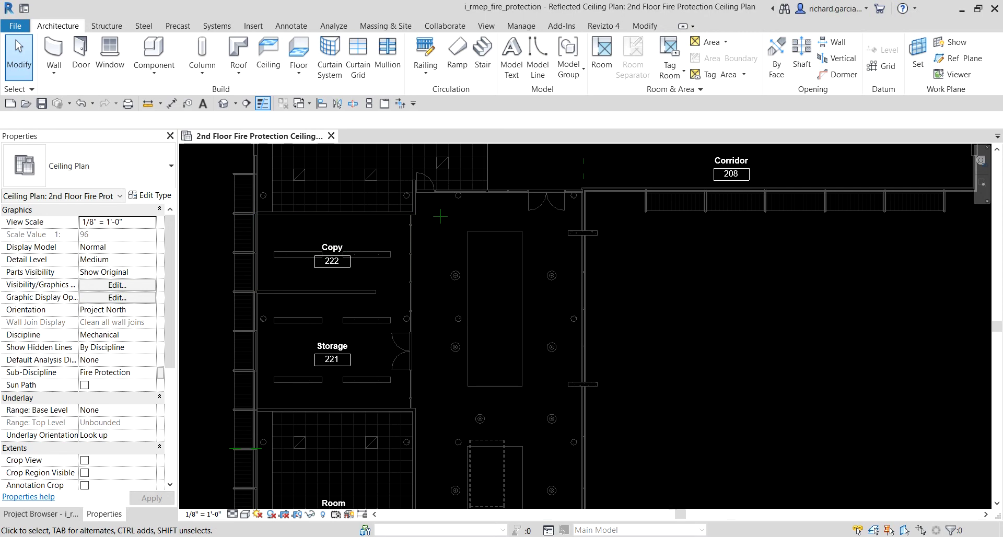
- Show the Project Browser's Fire Protection views and bring the hall beside Copy 222 into view
click(66, 515)
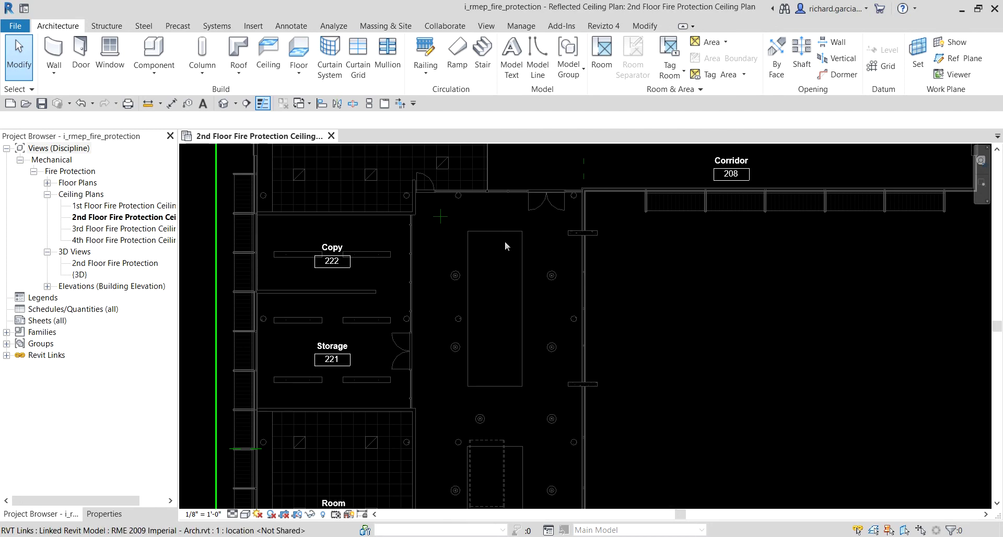
scroll(481, 227, up, 2)
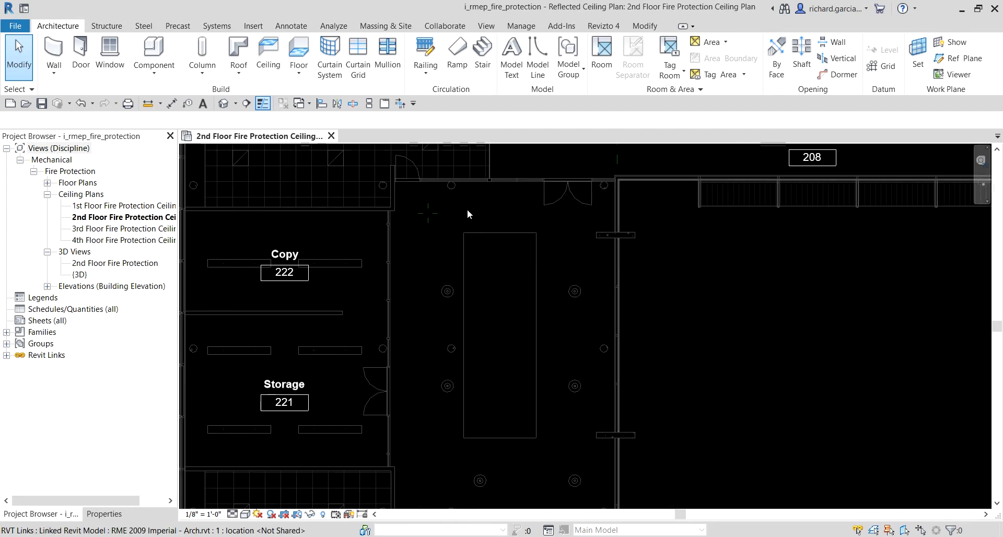
scroll(467, 209, up, 1)
middle_drag(447, 214, 439, 257)
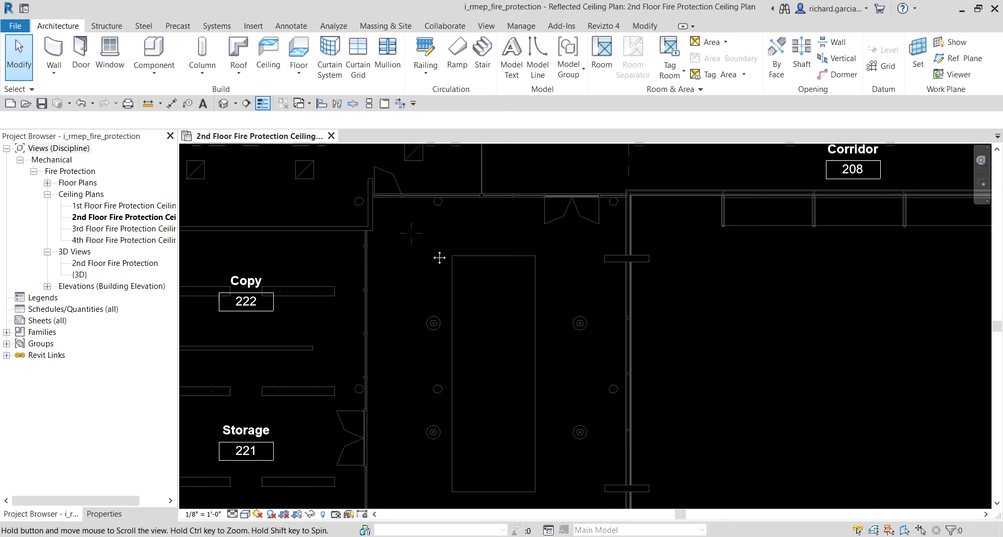
- Start sprinkler placement with the Sprinkler - Dry - Pendent - Semi-Recessed - Hosted 1/2" Dry Pendent type
click(216, 27)
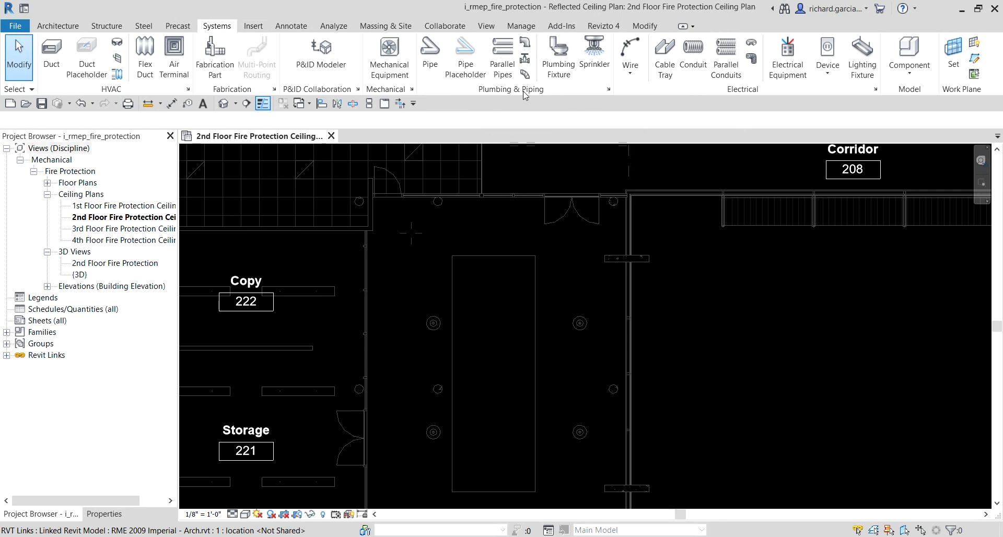
click(594, 52)
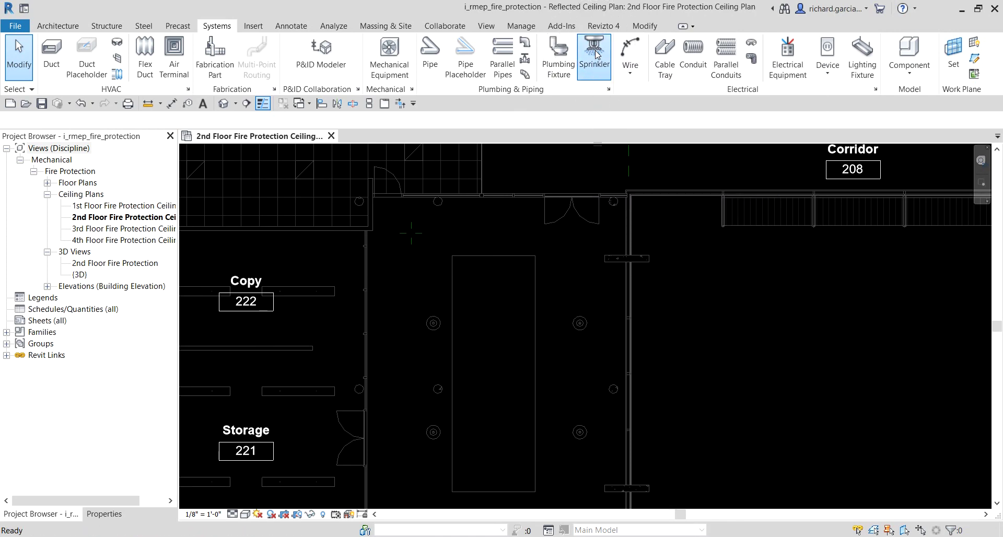
click(105, 514)
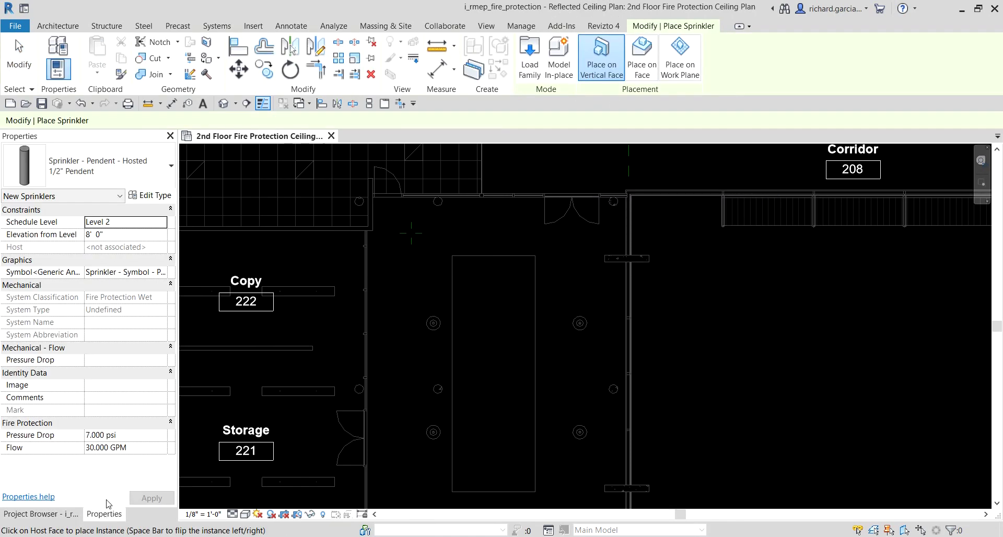
click(120, 170)
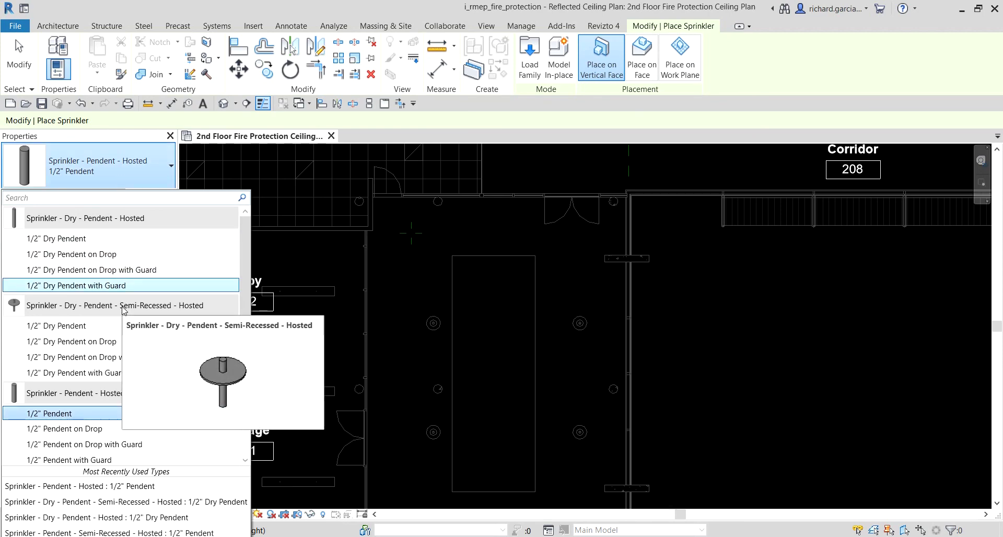
click(84, 331)
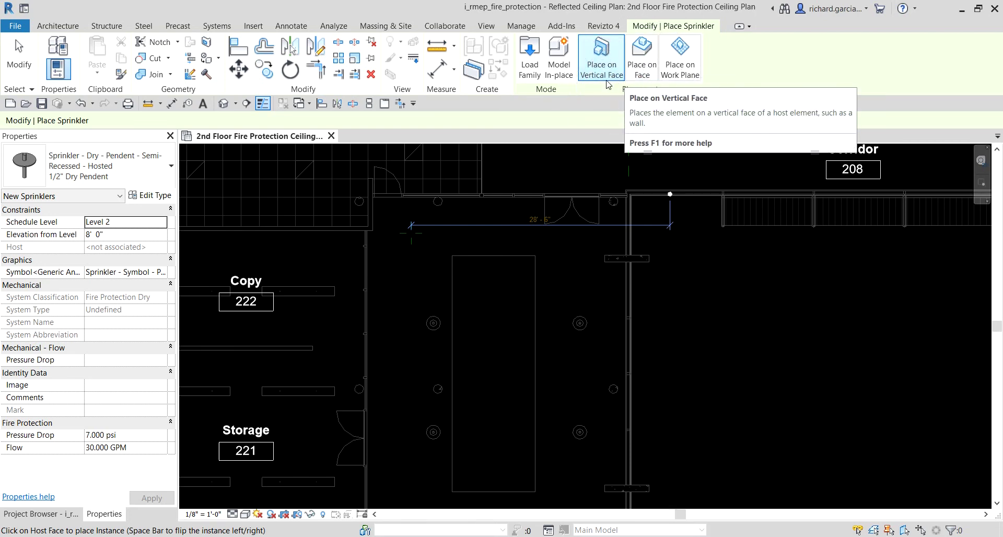
- Place one dry pendent sprinkler on the ceiling face at the hall's reference-plane intersection
click(643, 67)
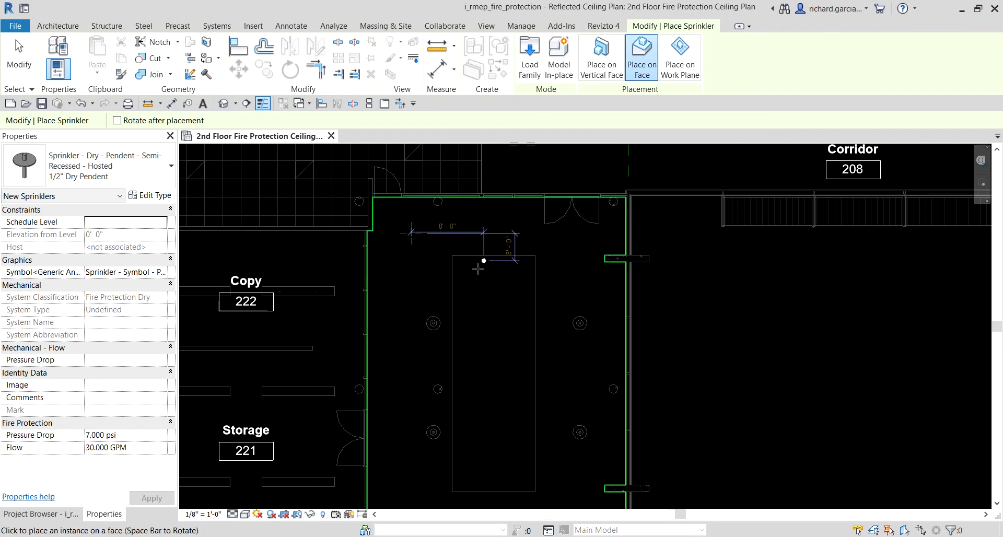
scroll(428, 271, up, 5)
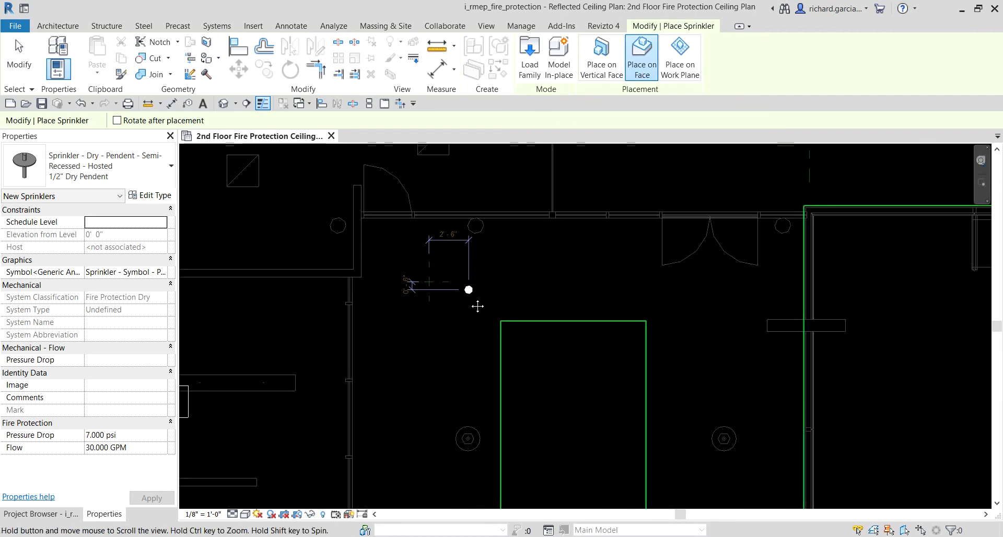
scroll(476, 290, up, 2)
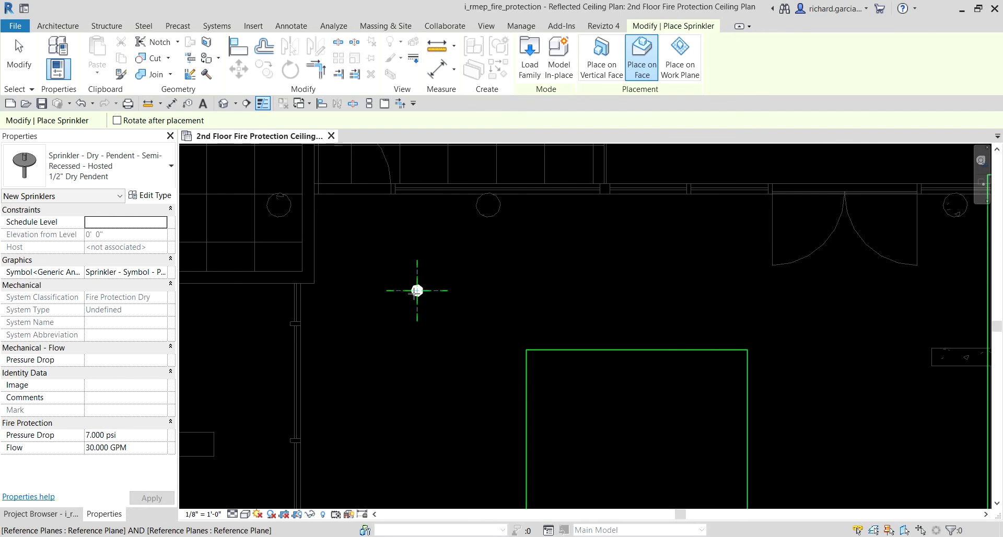
click(416, 291)
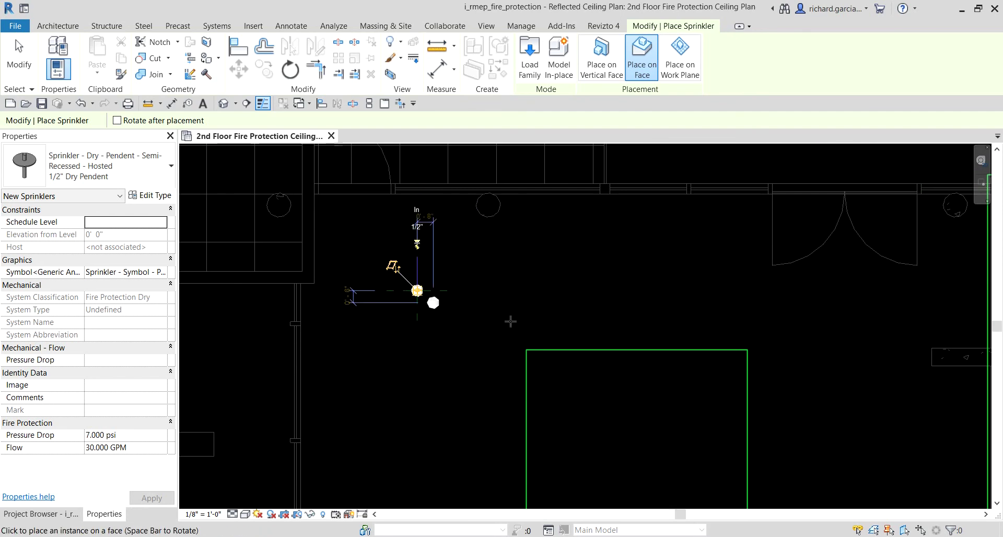
click(24, 65)
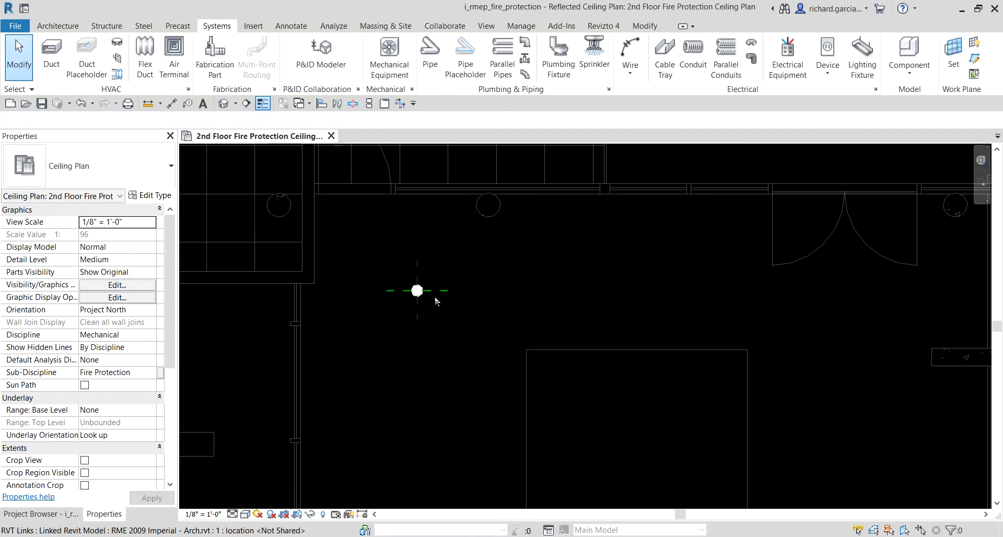
- Select the new sprinkler, whose properties show Level 2, 30 GPM flow and 7.000 psi drop
scroll(434, 301, down, 2)
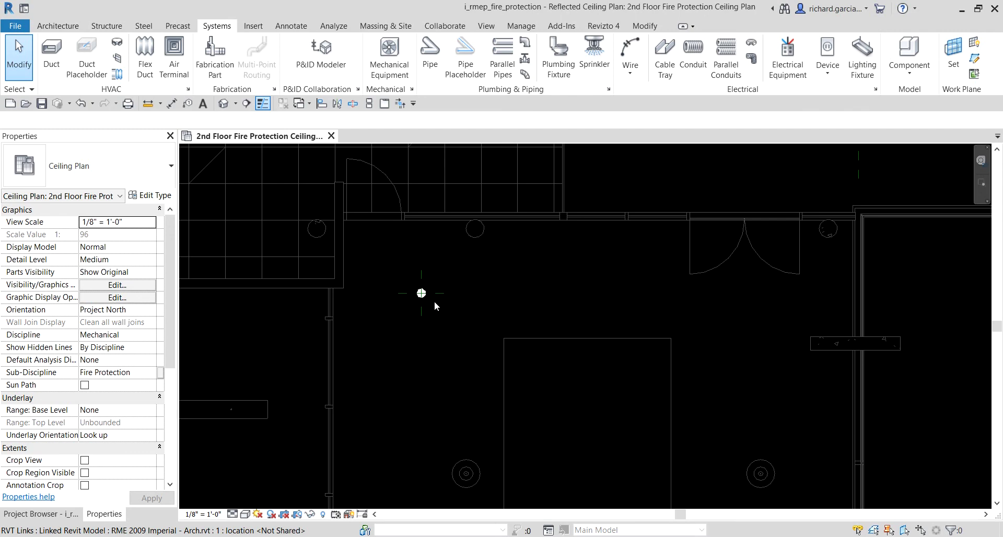
scroll(463, 287, down, 2)
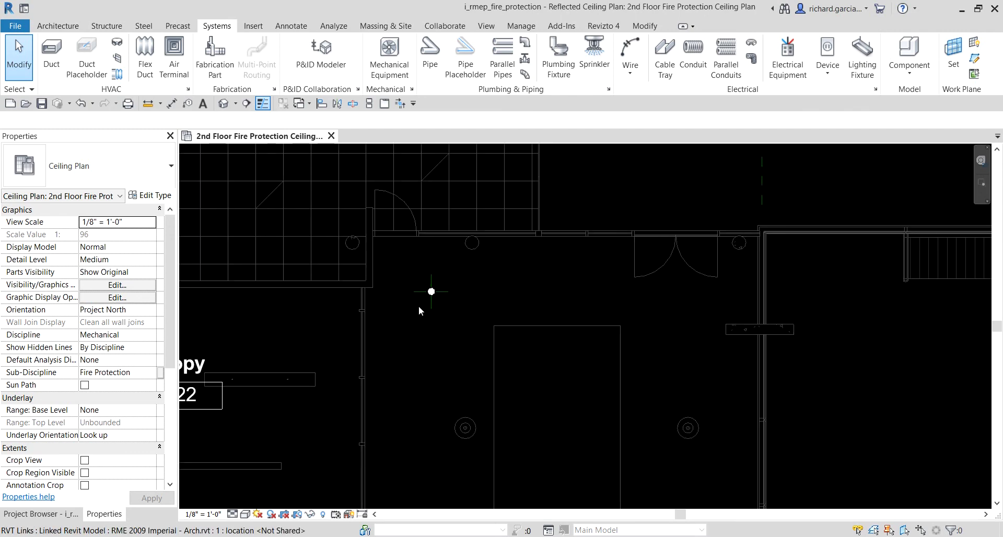
scroll(409, 295, up, 1)
scroll(368, 311, up, 1)
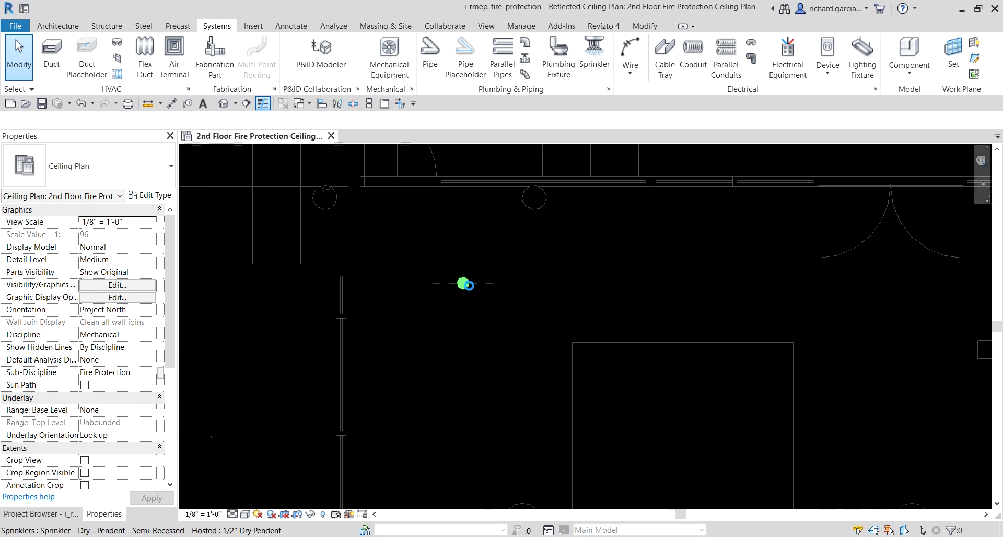
click(463, 284)
scroll(464, 287, up, 2)
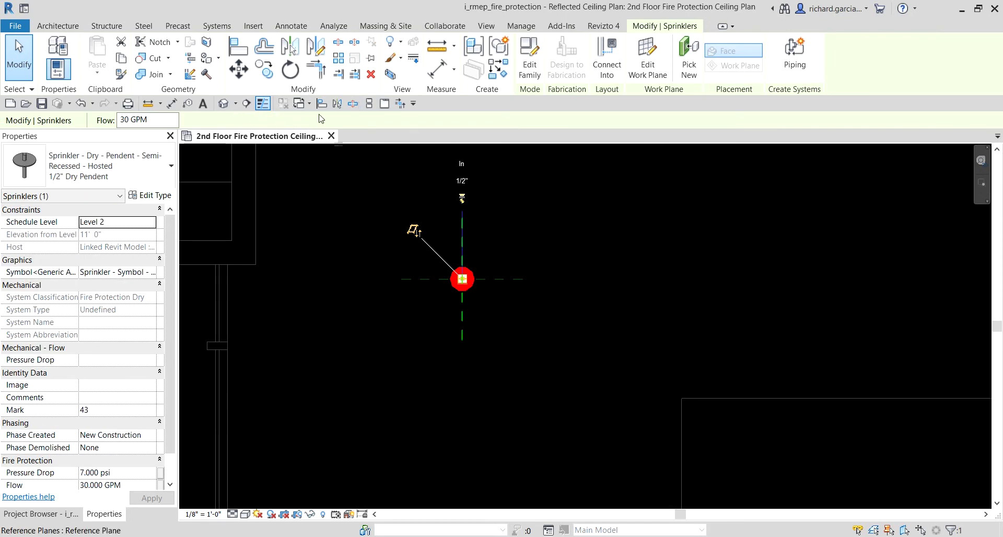
- Start a constrained multiple copy of the sprinkler from its centre point
click(265, 67)
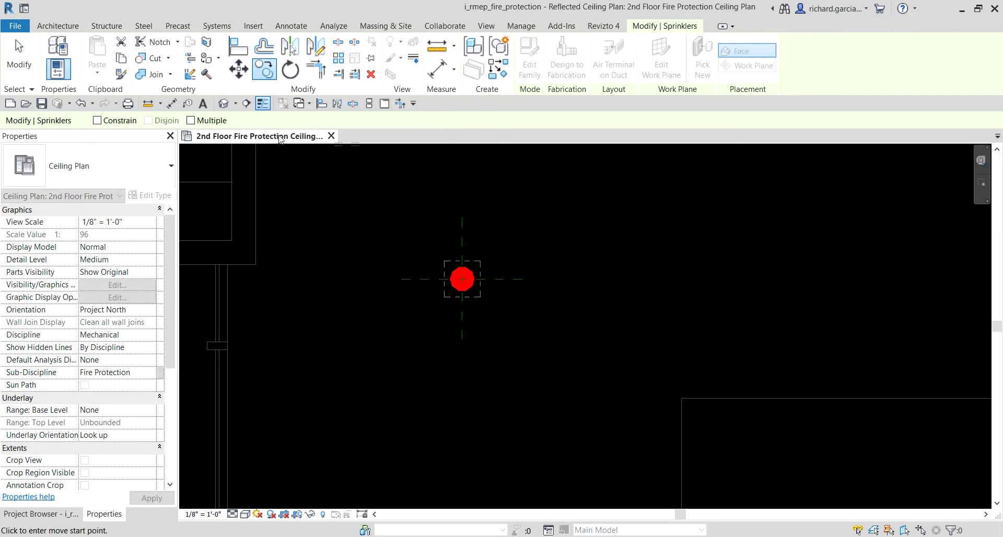
click(191, 121)
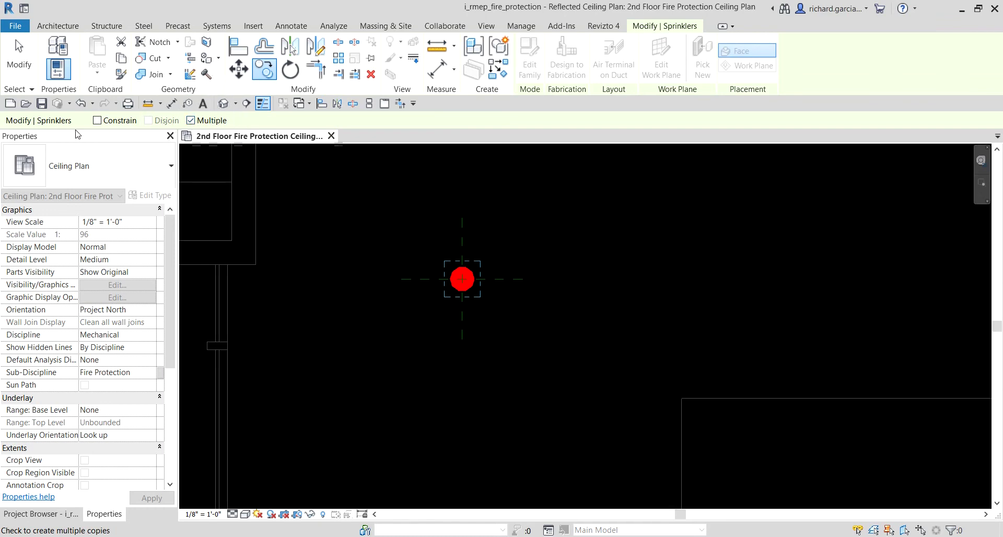
click(97, 121)
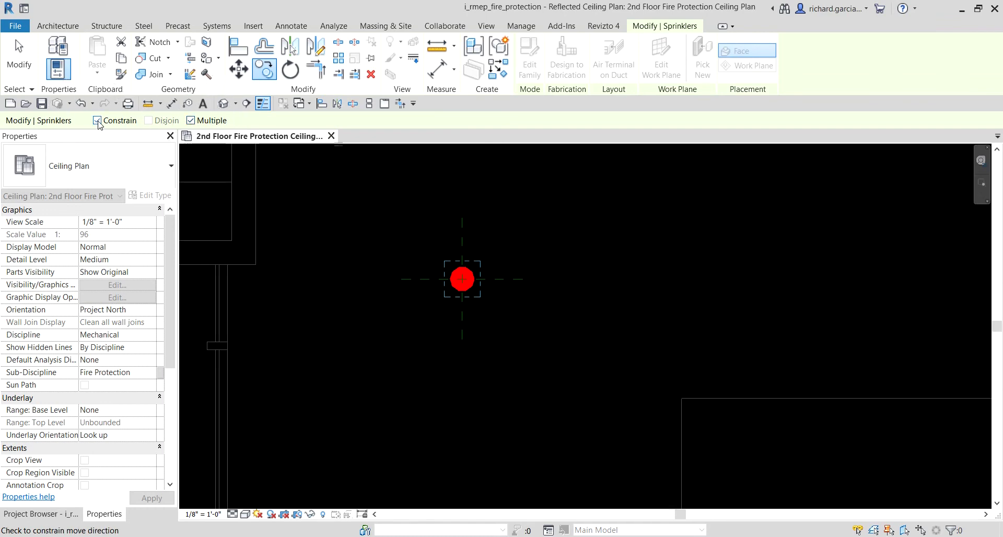
scroll(499, 261, down, 2)
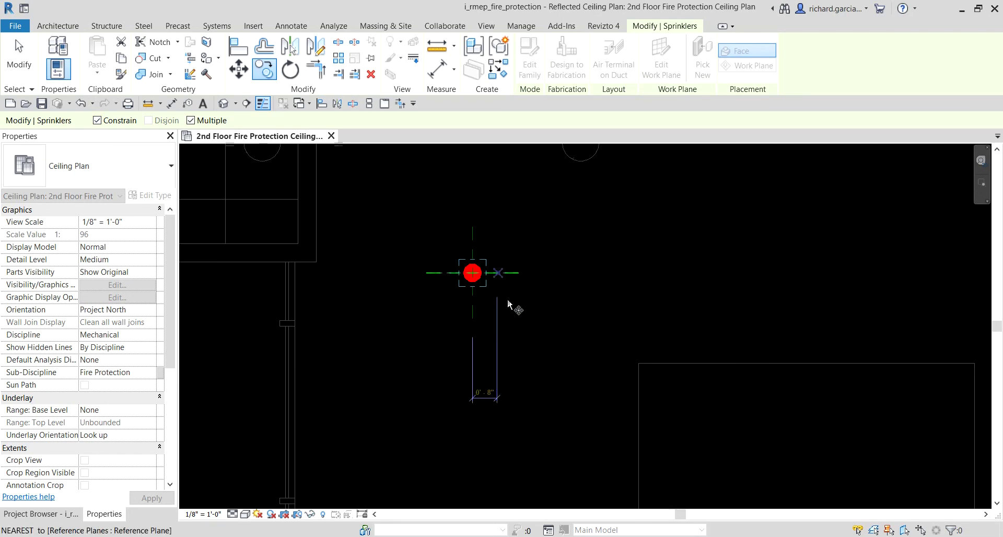
middle_drag(528, 345, 452, 329)
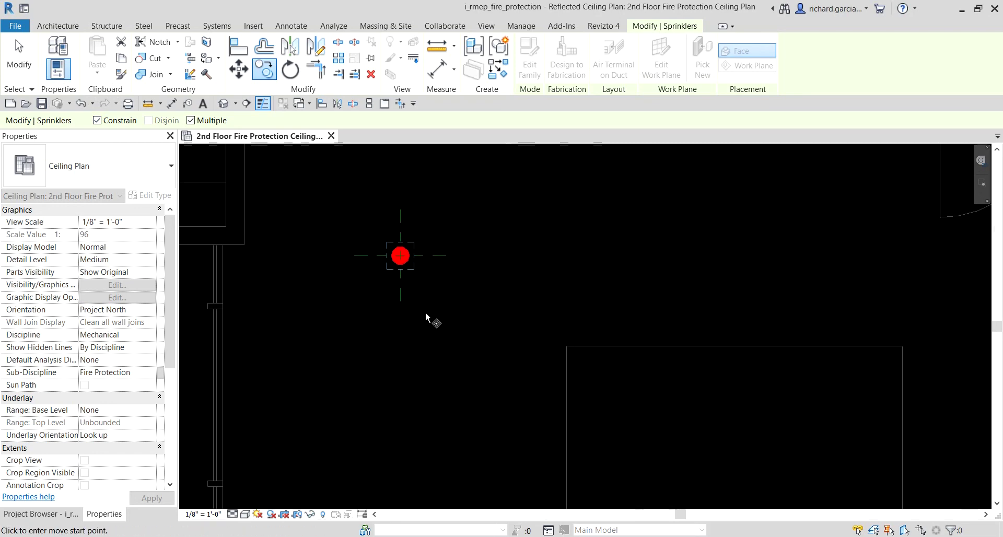
click(404, 299)
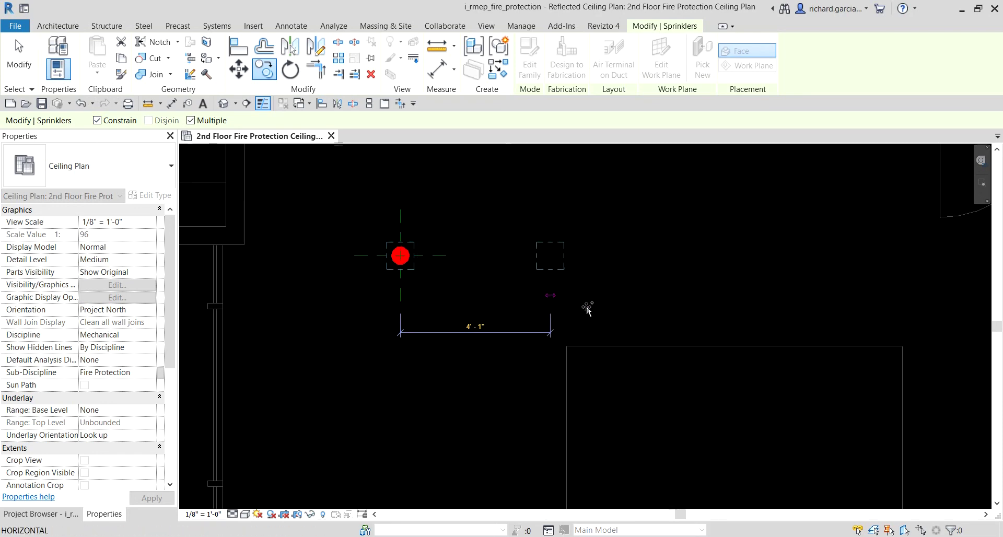
scroll(656, 298, down, 2)
middle_drag(699, 301, 554, 306)
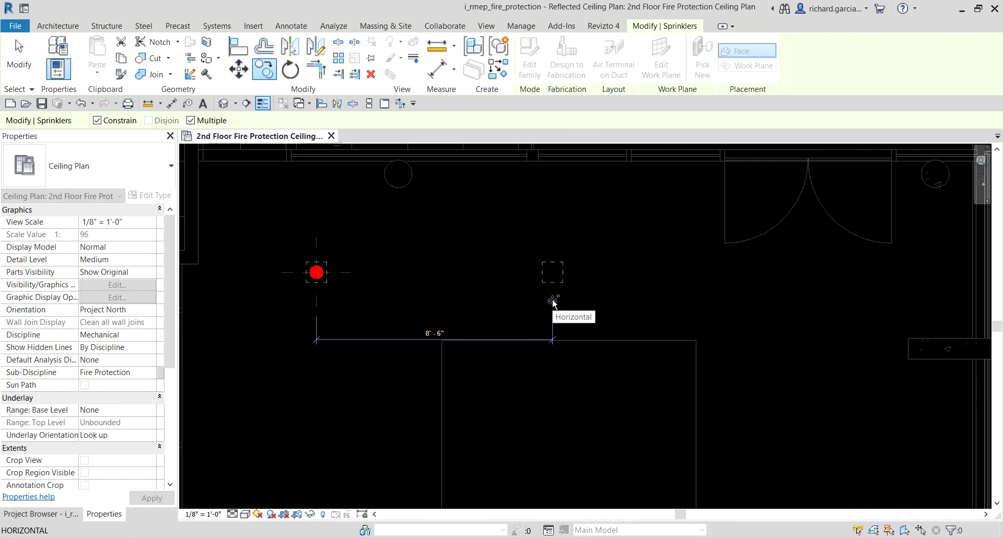
- Place two sprinkler copies 9' apart to the right, forming a row of three
text(9)
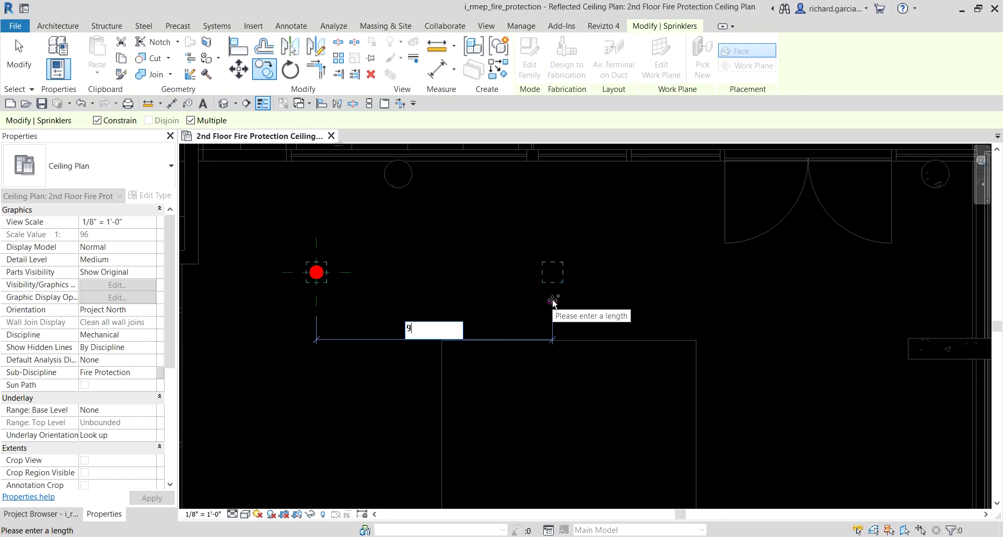
key(Return)
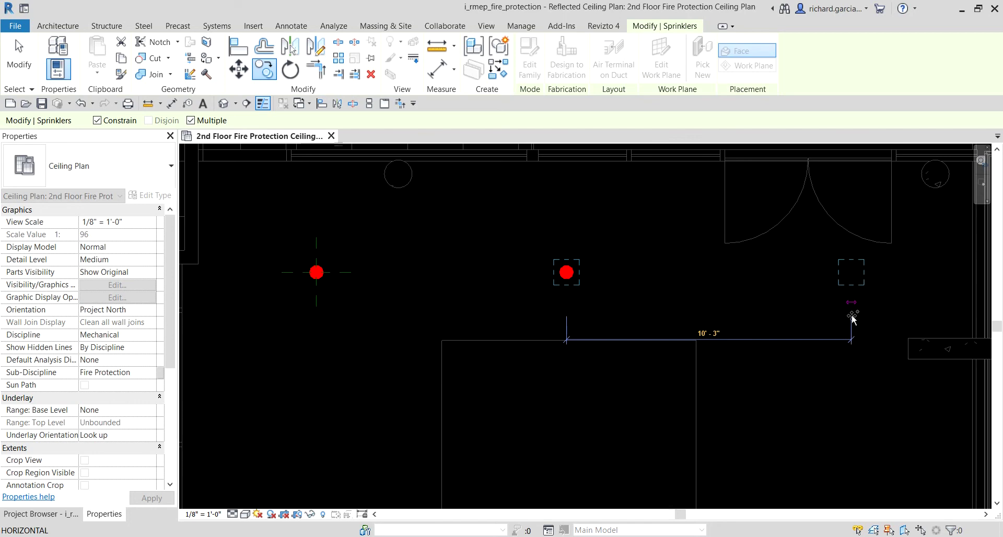
text(9)
key(Return)
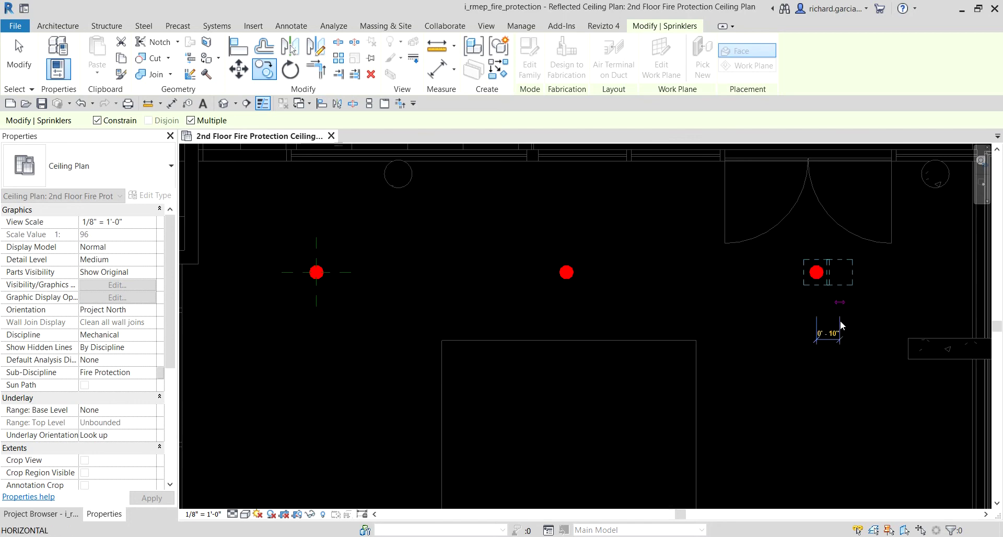
key(Escape)
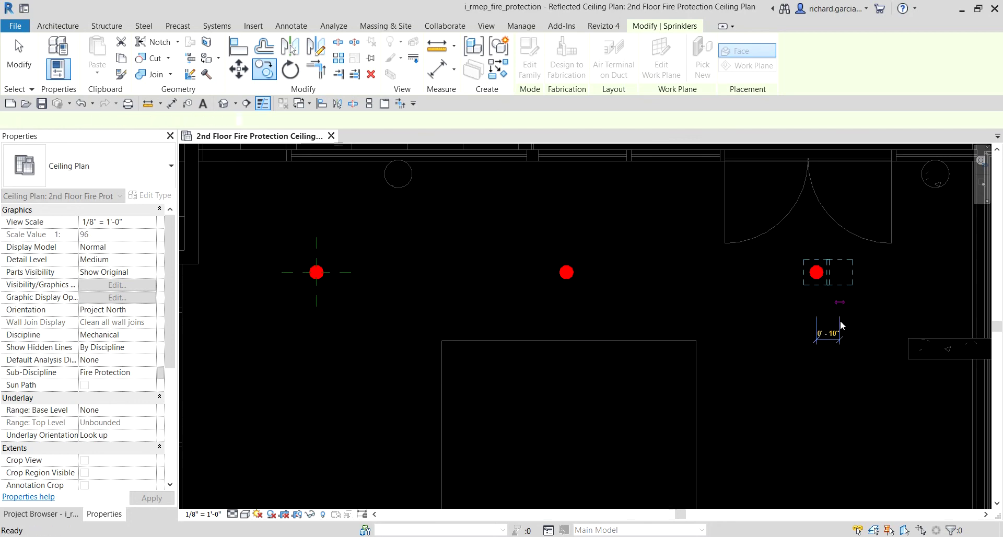
key(Escape)
- Select the three-sprinkler row in the hall
scroll(754, 327, down, 2)
middle_drag(755, 327, 701, 256)
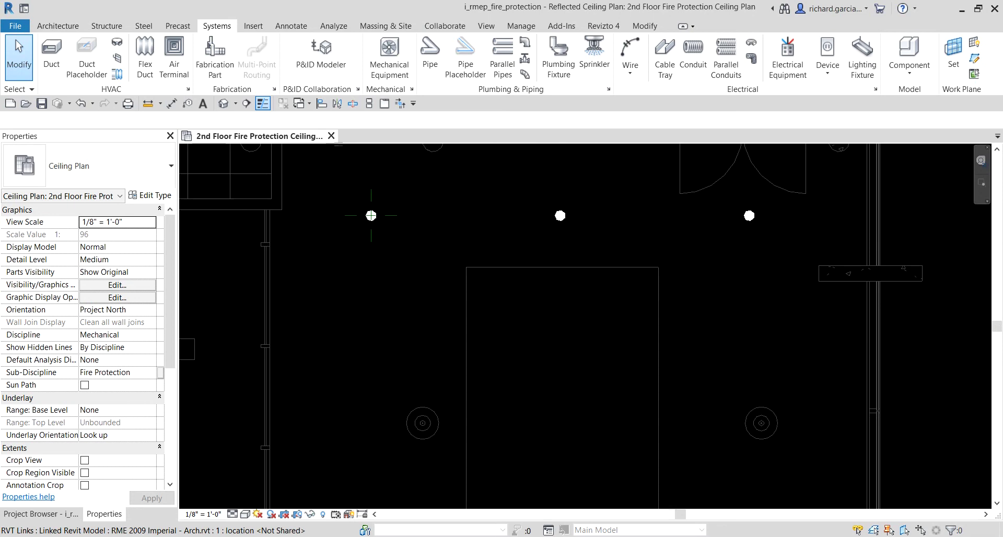
scroll(391, 215, up, 1)
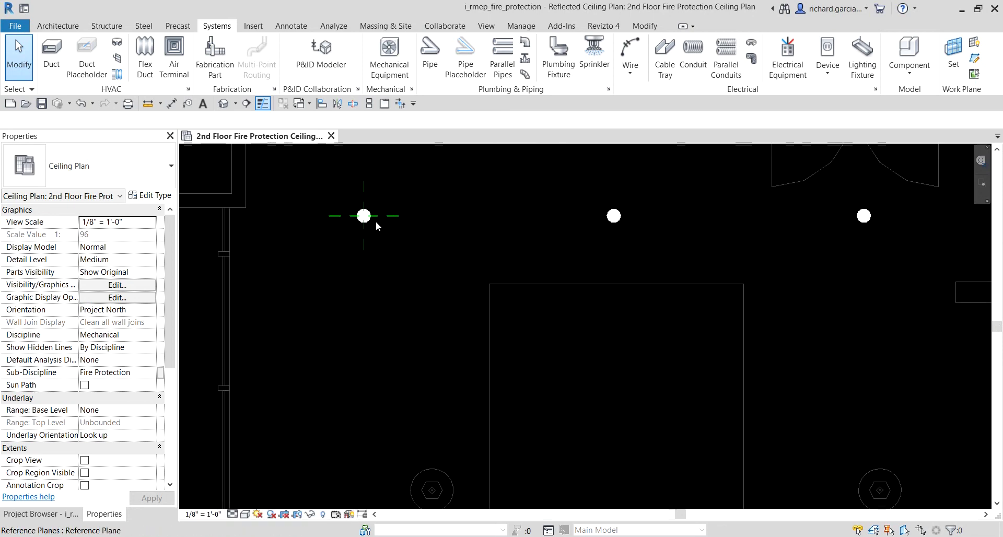
click(371, 221)
middle_drag(824, 271, 693, 271)
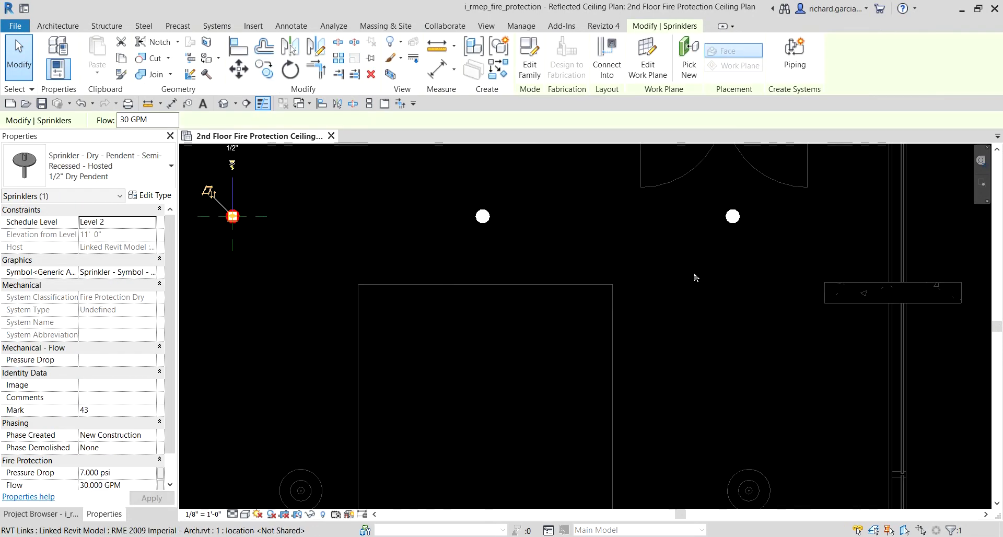
ctrl+click(731, 218)
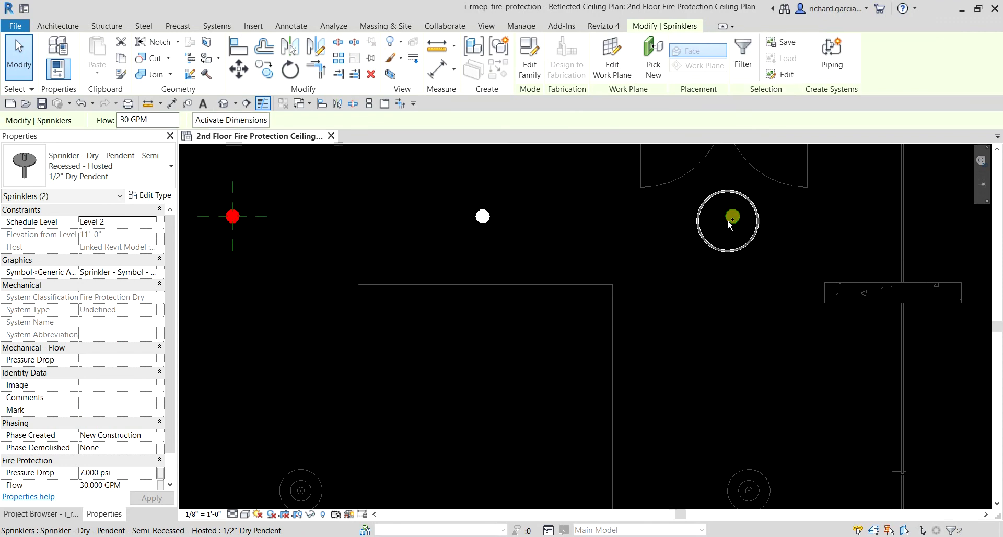
middle_drag(610, 281, 739, 269)
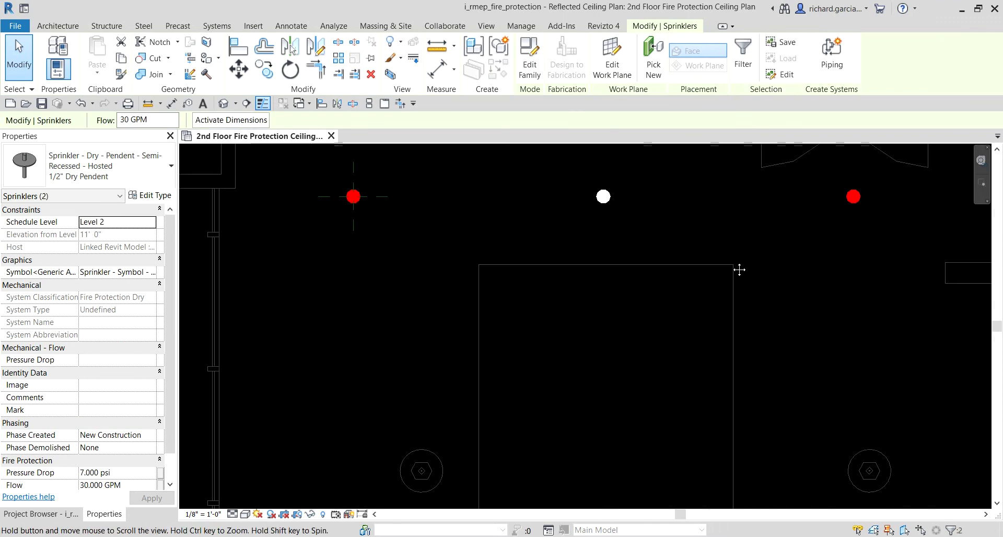
scroll(735, 299, down, 2)
middle_drag(739, 349, 712, 332)
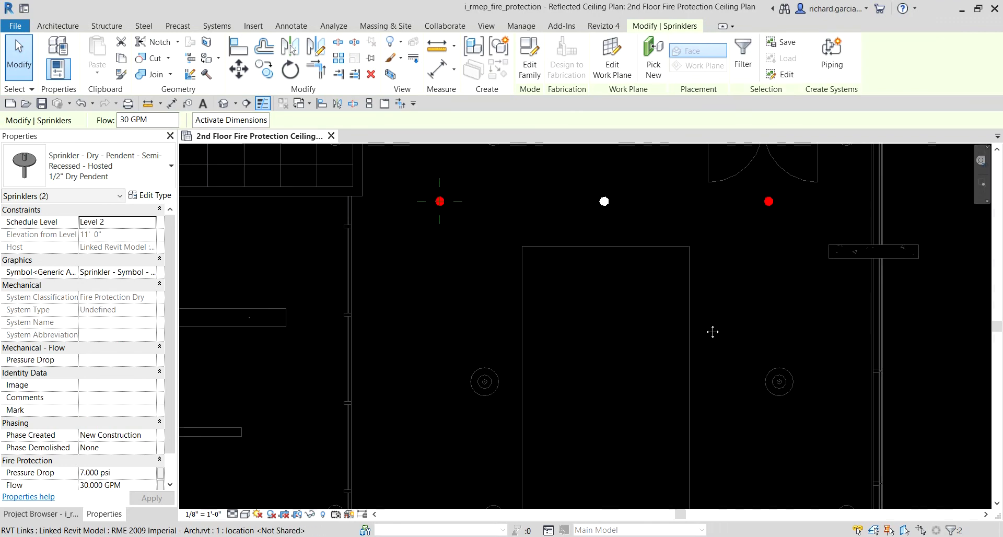
- Copy the sprinkler row downward twice at 9' spacing
click(265, 68)
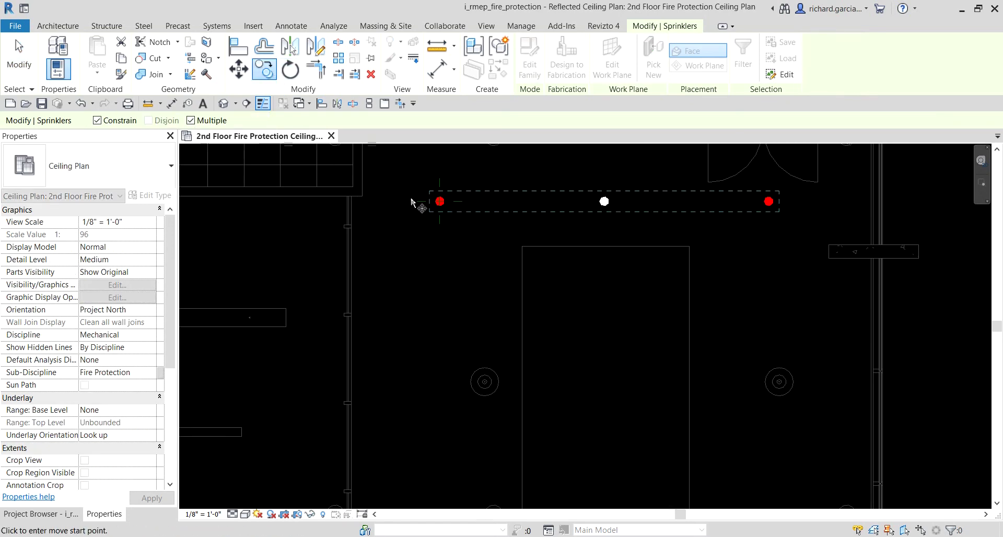
click(429, 252)
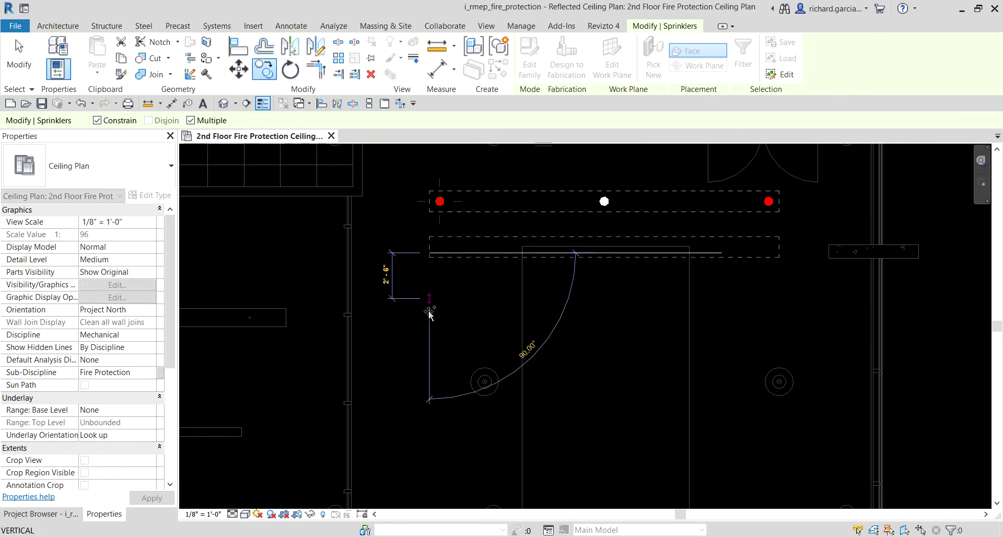
middle_drag(439, 349, 461, 282)
scroll(454, 277, down, 2)
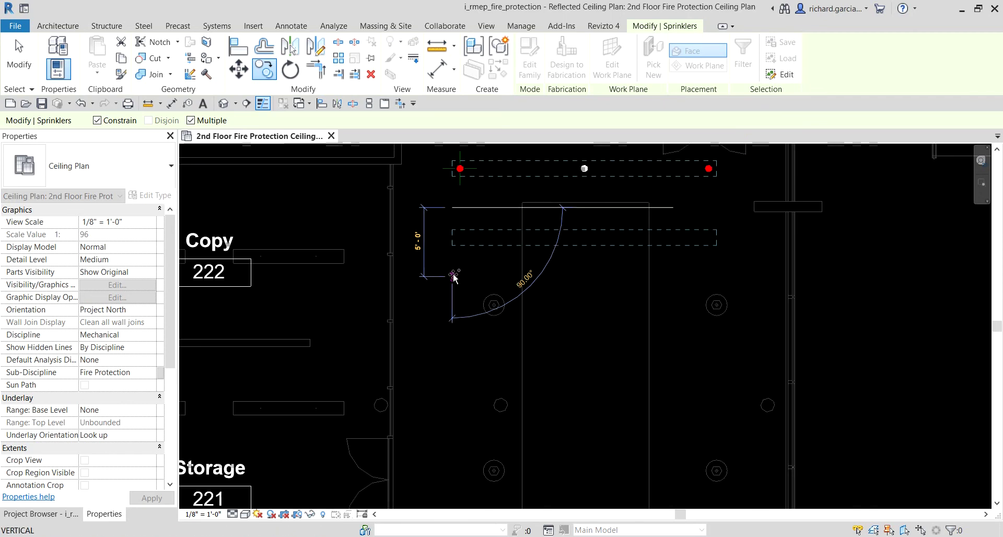
text(9)
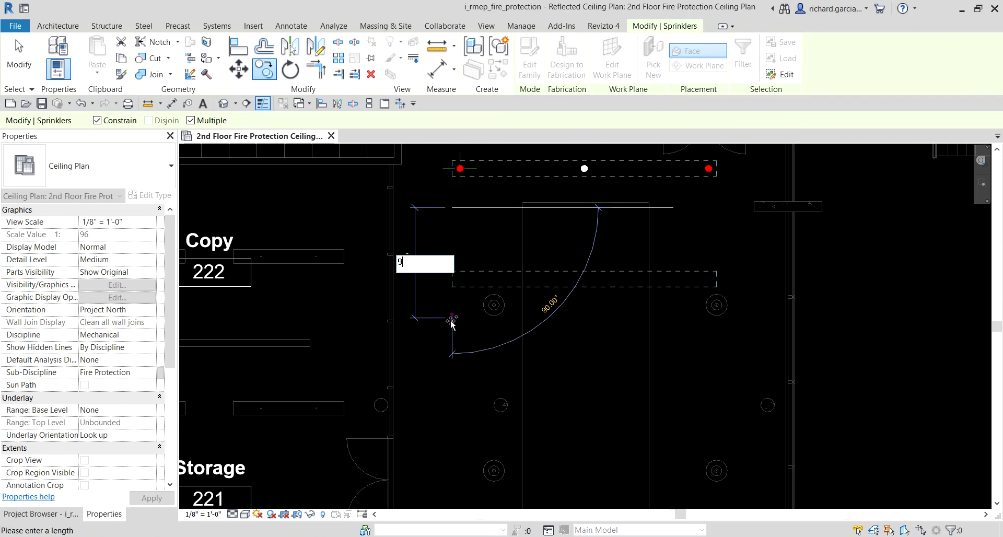
key(Return)
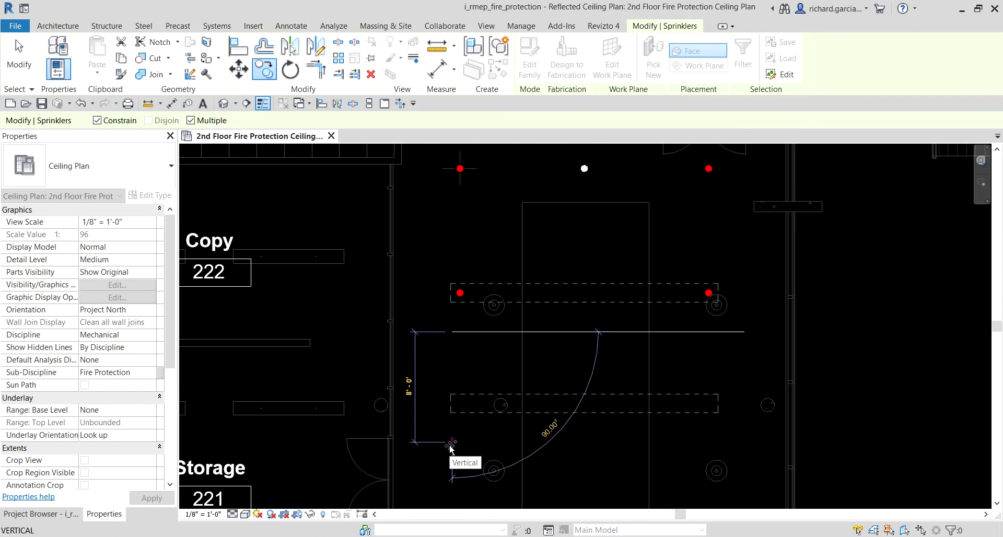
text(9)
key(Return)
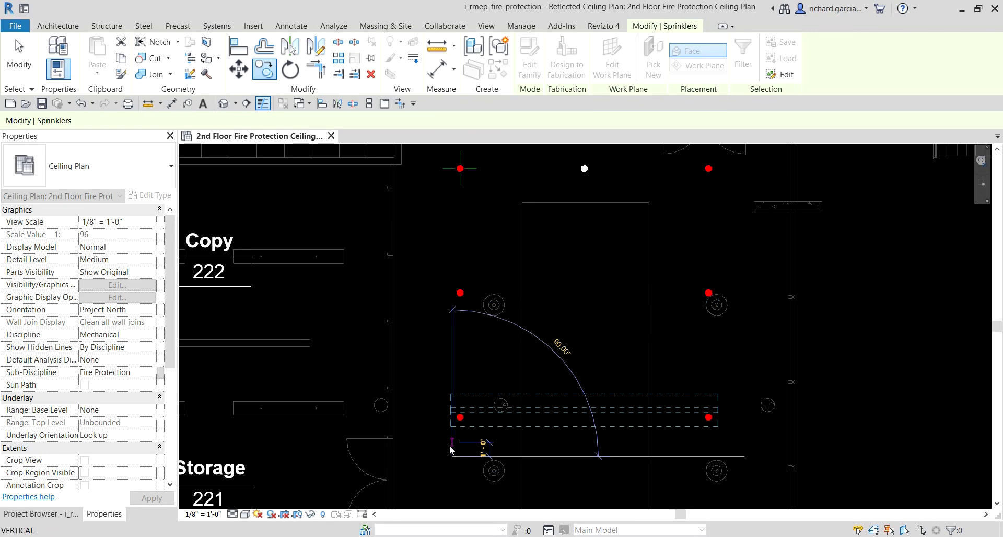
- Add a third copied row 9' further down the hall
scroll(460, 397, down, 2)
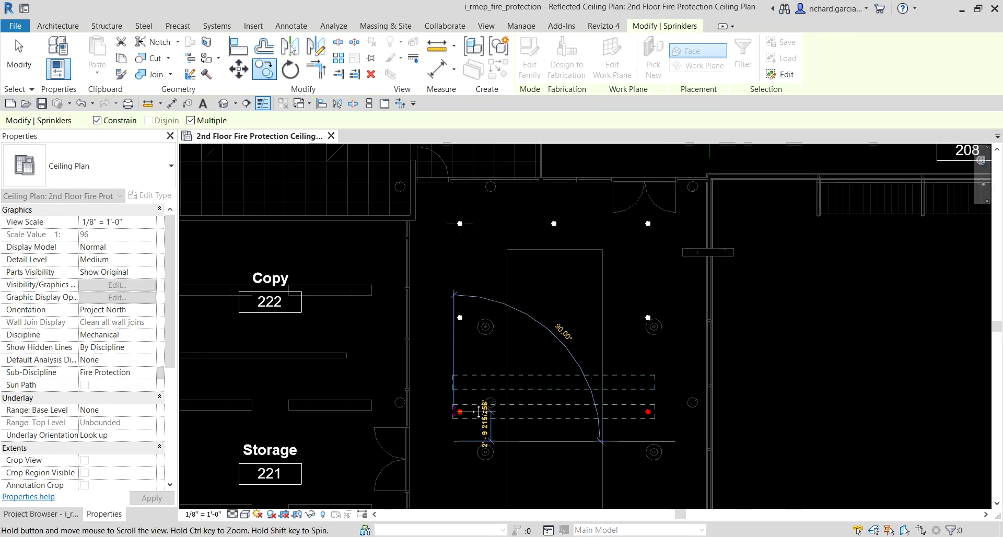
middle_drag(460, 397, 416, 328)
scroll(416, 328, down, 1)
middle_drag(416, 493, 427, 434)
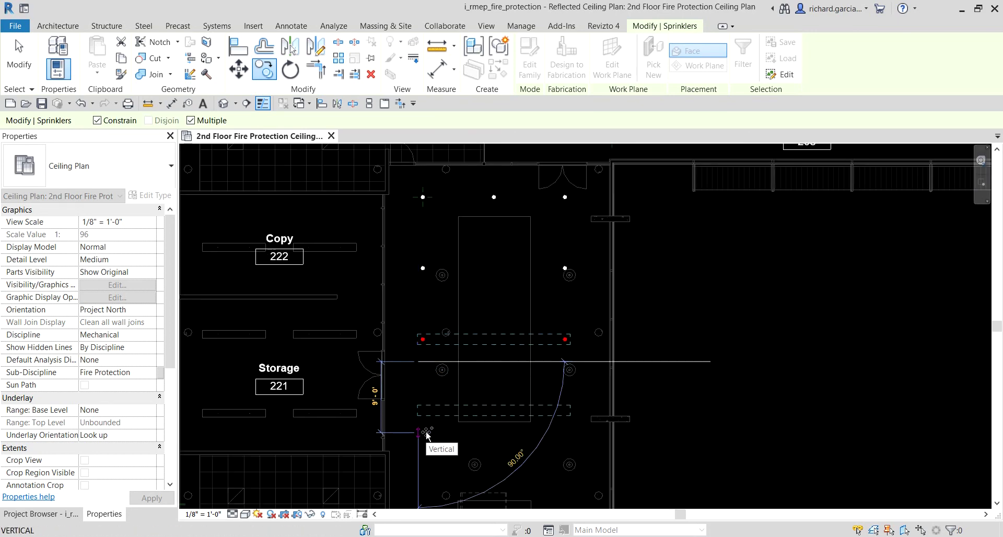
text(9)
key(Return)
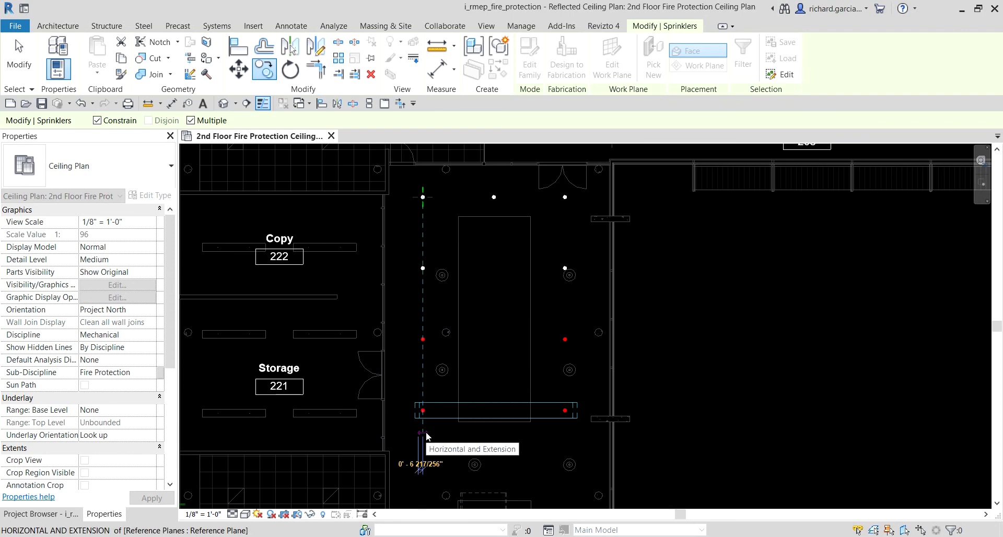
- Add one more row 9' down near Room 212 and Hall 220, then finish copying
middle_drag(442, 434, 418, 317)
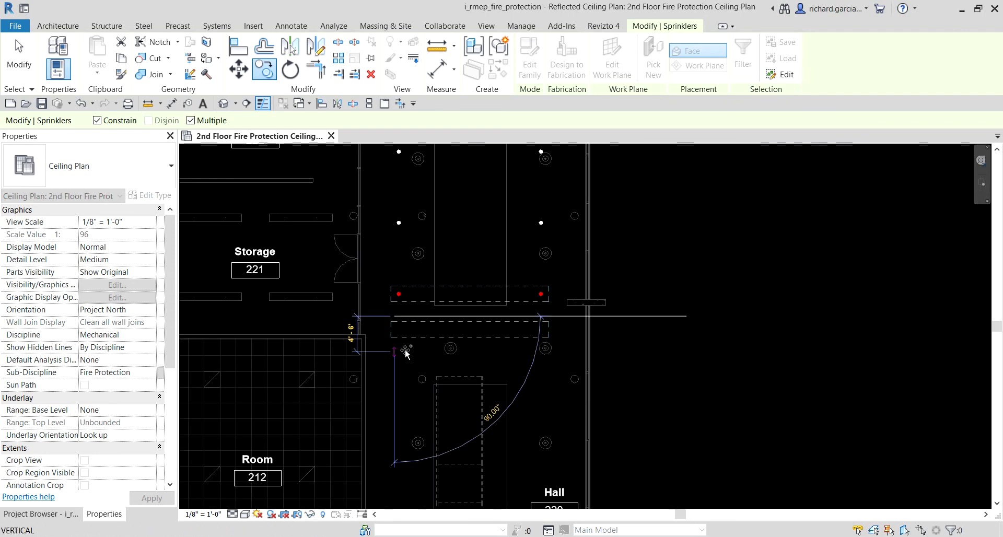
scroll(398, 377, down, 1)
middle_drag(399, 376, 392, 448)
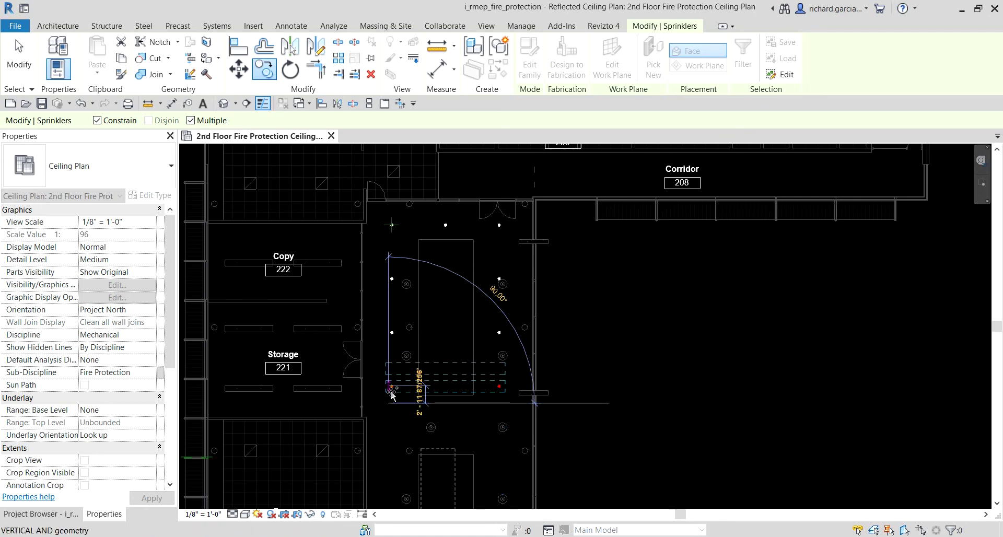
middle_drag(393, 403, 398, 273)
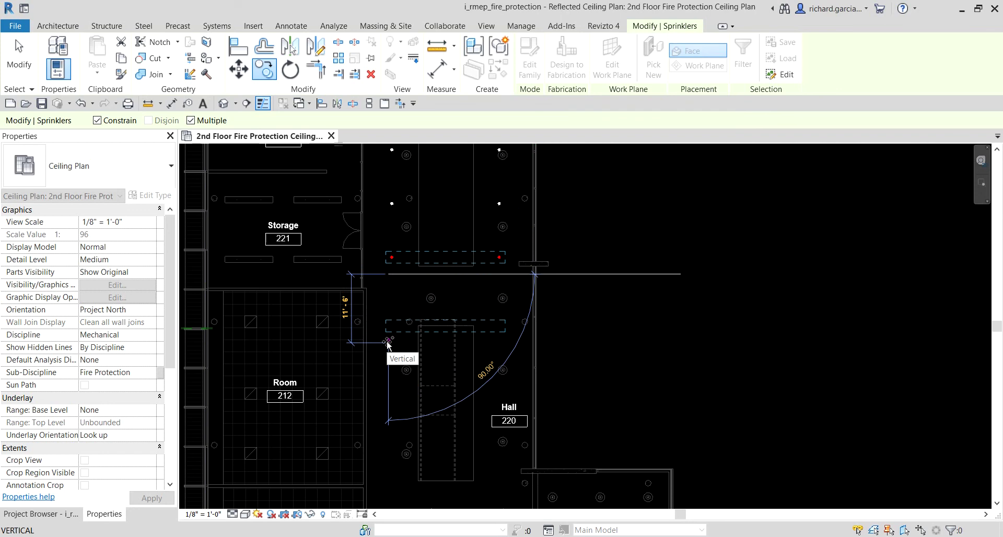
text(9)
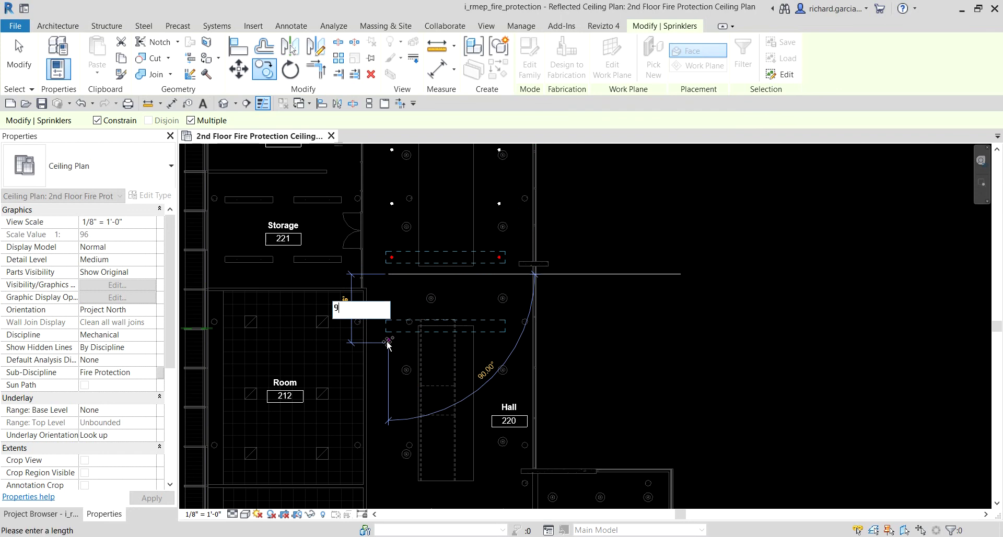
key(Return)
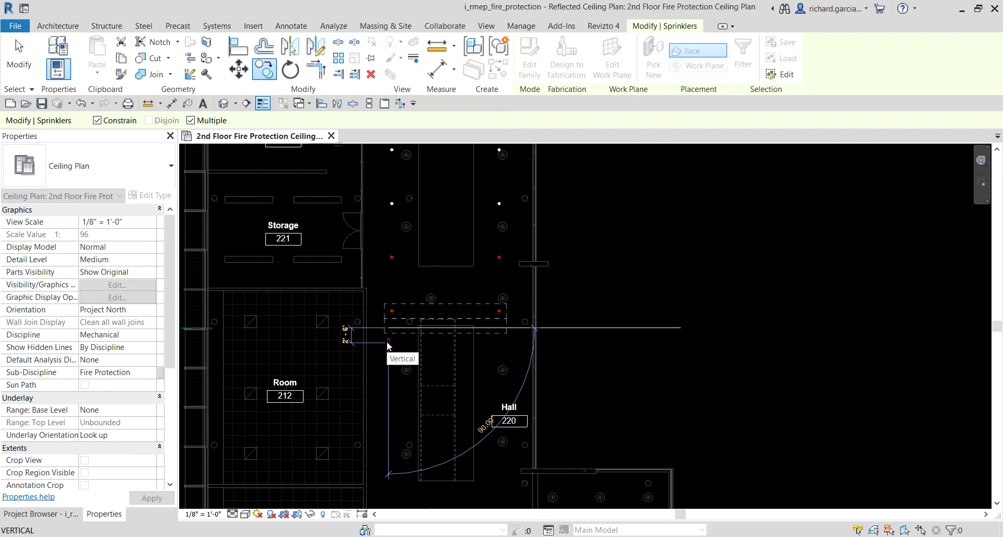
scroll(392, 408, down, 1)
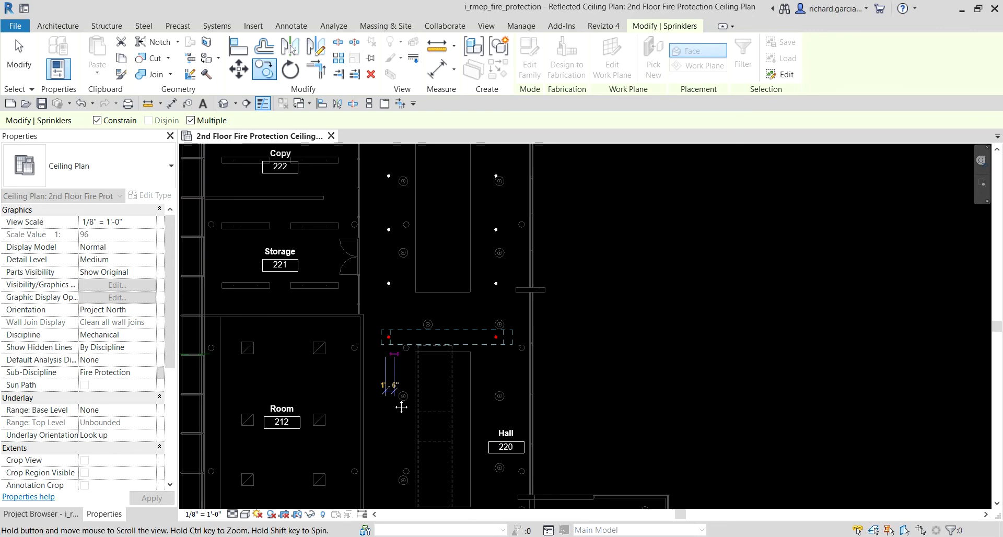
middle_drag(475, 266, 471, 364)
key(Escape)
key(Escape)
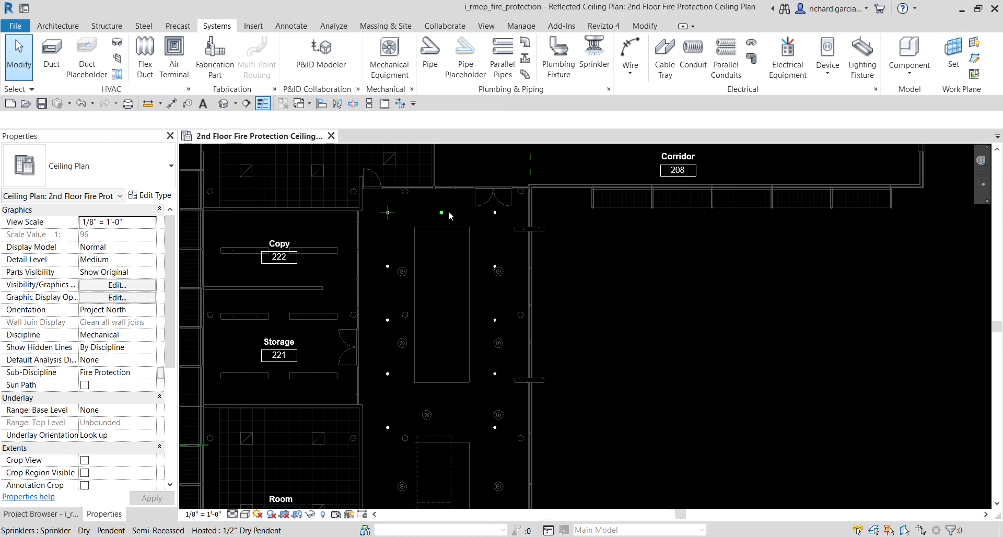
- Zoom and pan the plan to frame Room 213
scroll(449, 216, down, 2)
middle_drag(456, 386, 554, 271)
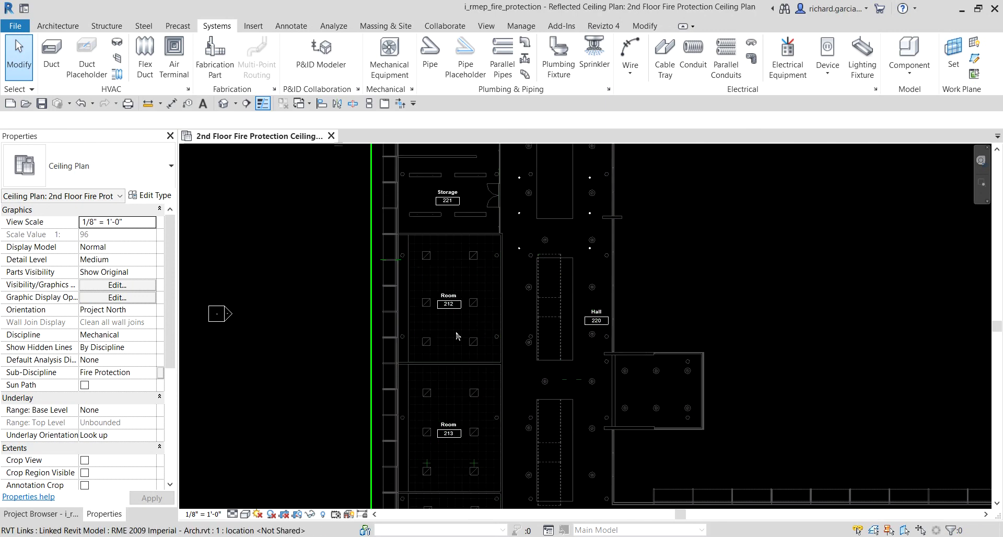
scroll(456, 336, up, 2)
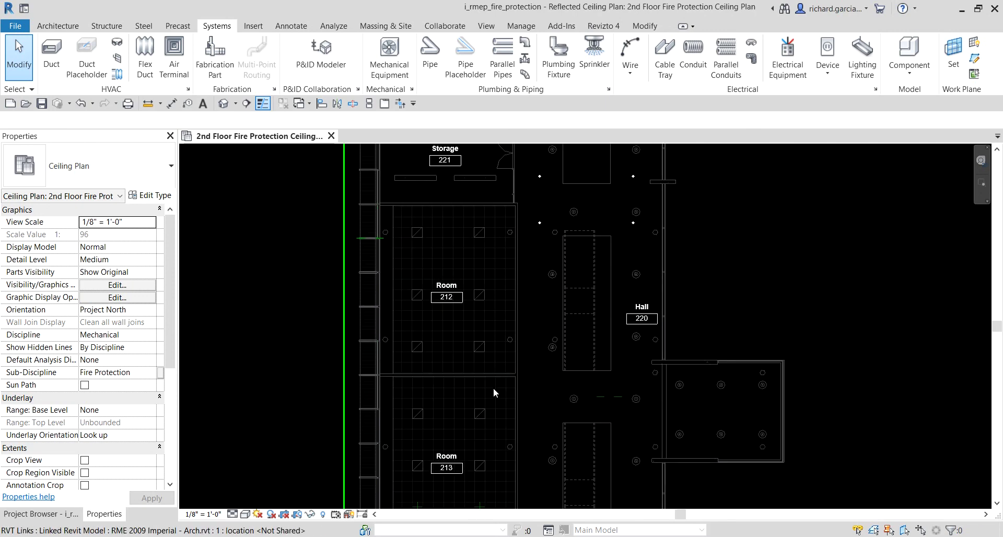
middle_drag(493, 392, 496, 251)
scroll(452, 352, up, 2)
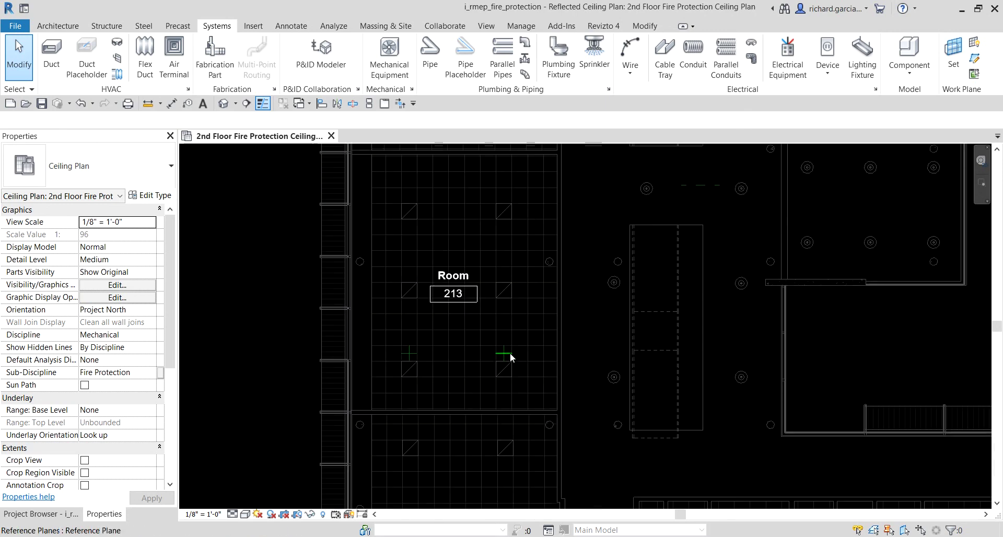
scroll(510, 353, up, 1)
scroll(502, 360, up, 1)
middle_drag(502, 359, 504, 397)
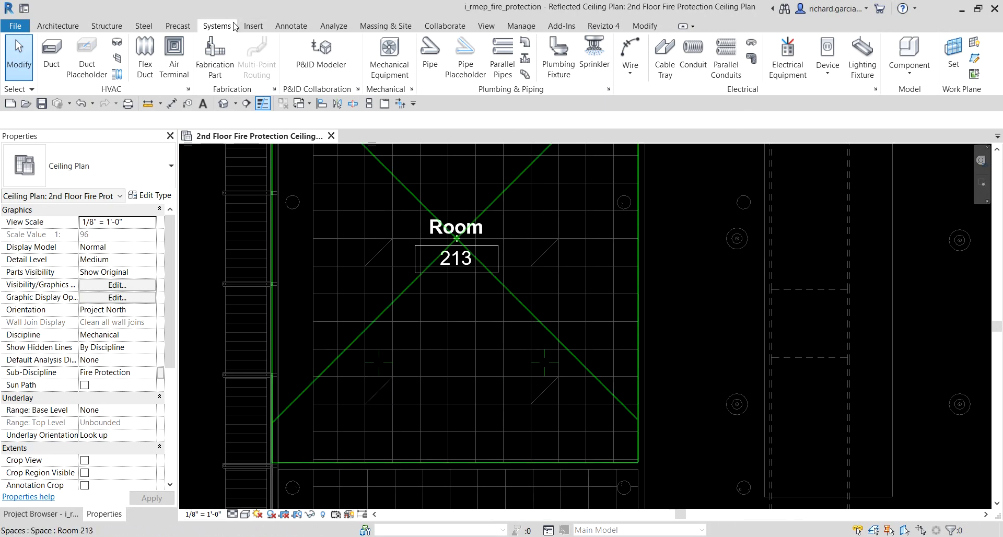
- Start sprinkler placement with the Sprinkler - Pendent - Hosted 1/2" Pendent type
click(220, 33)
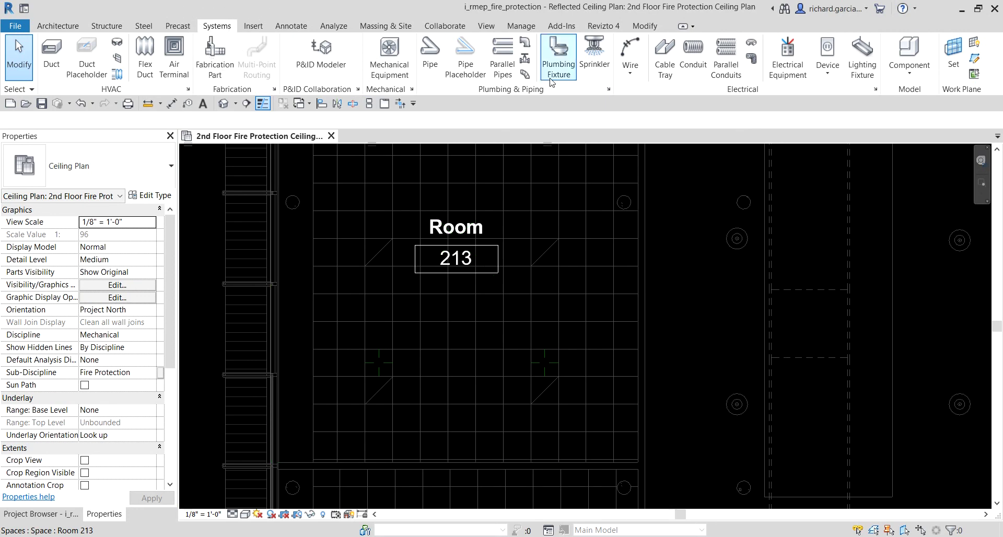
click(598, 52)
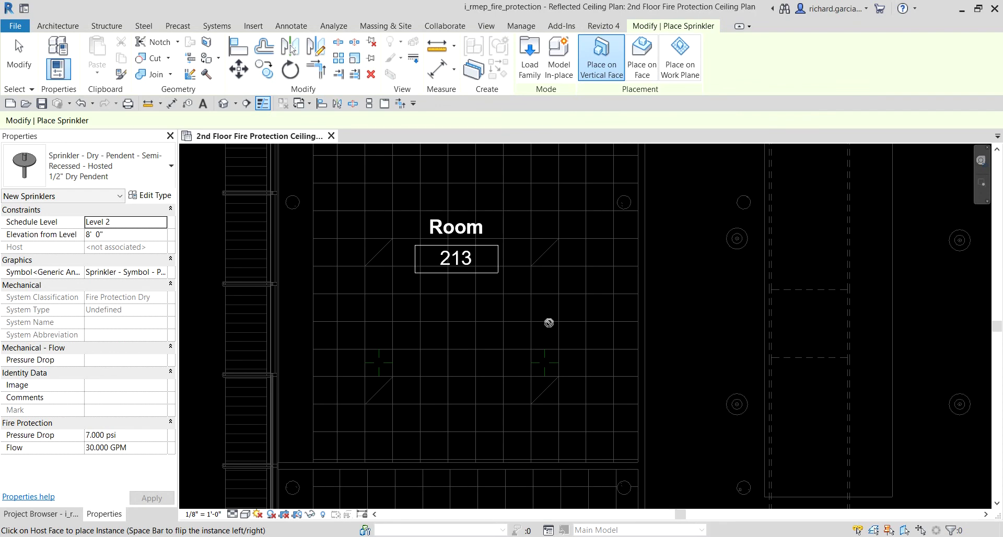
click(135, 178)
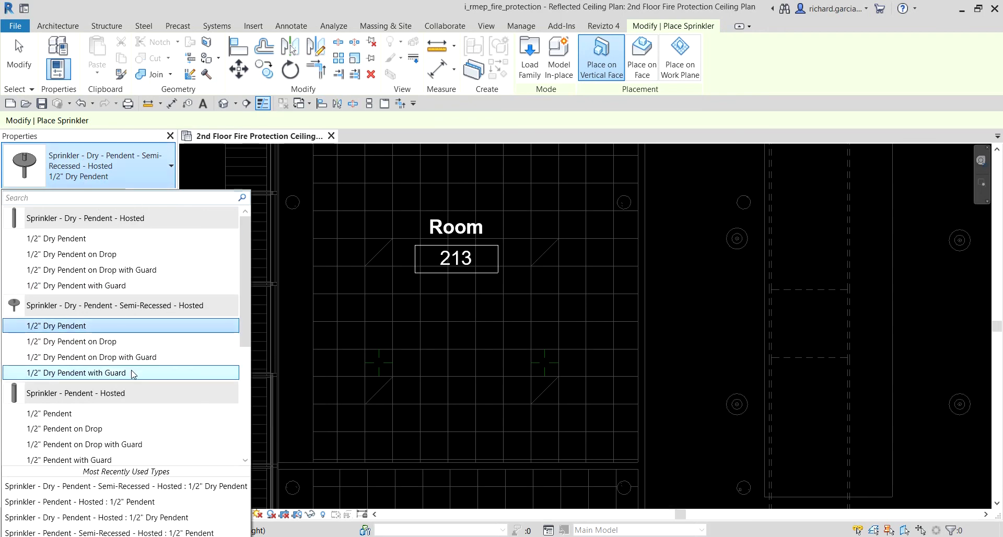
scroll(101, 381, down, 1)
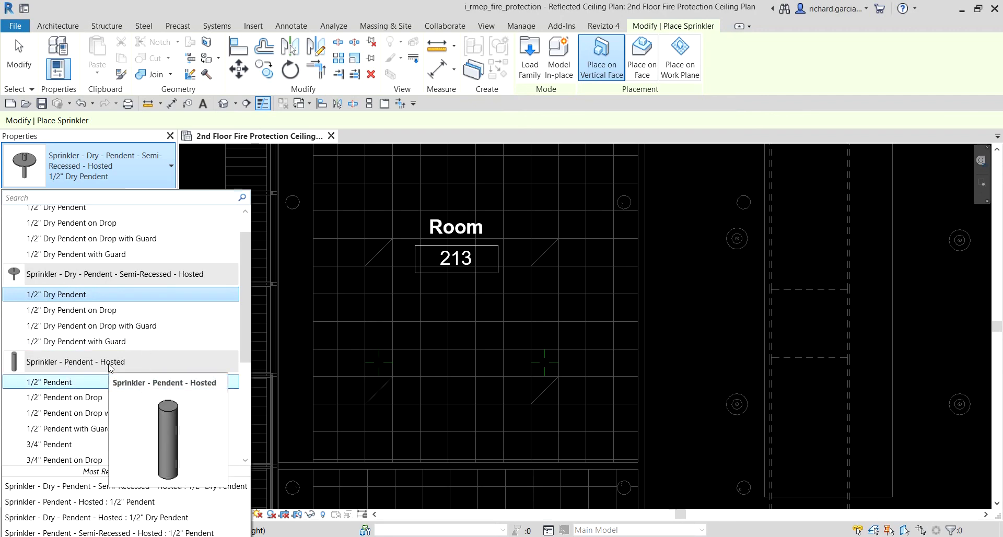
mouse_move(82, 386)
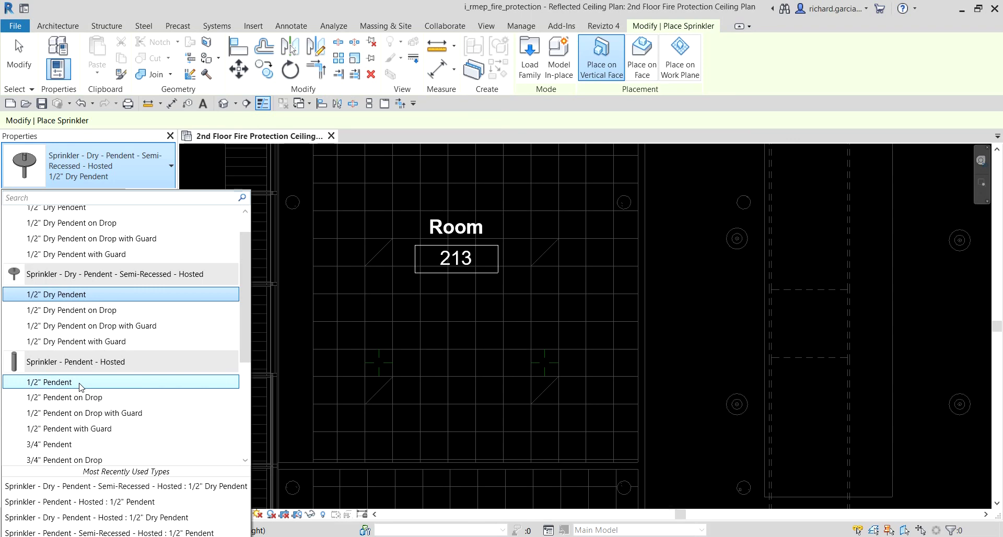
click(81, 383)
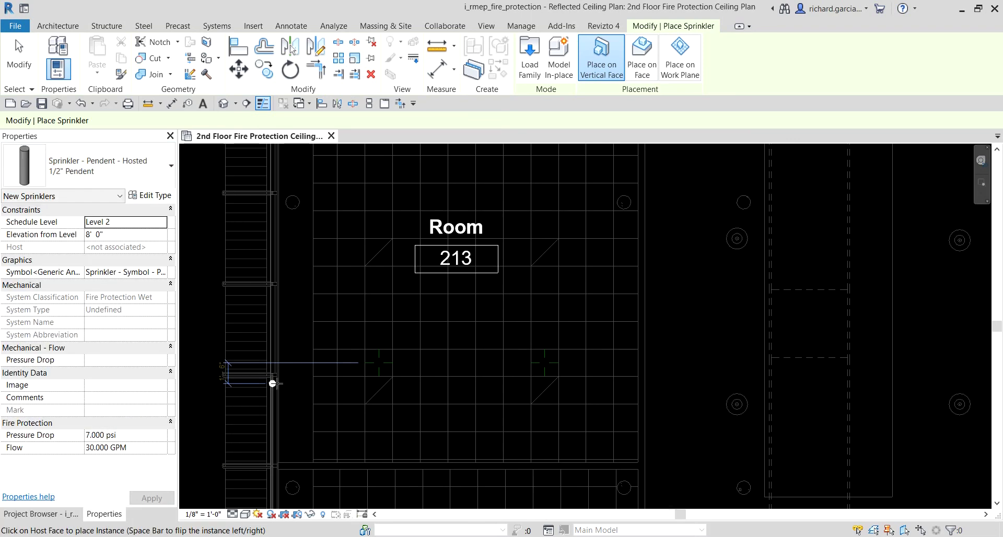
- Place the pendent sprinklers on the ceiling face at Room 213's reference-plane intersections
click(641, 76)
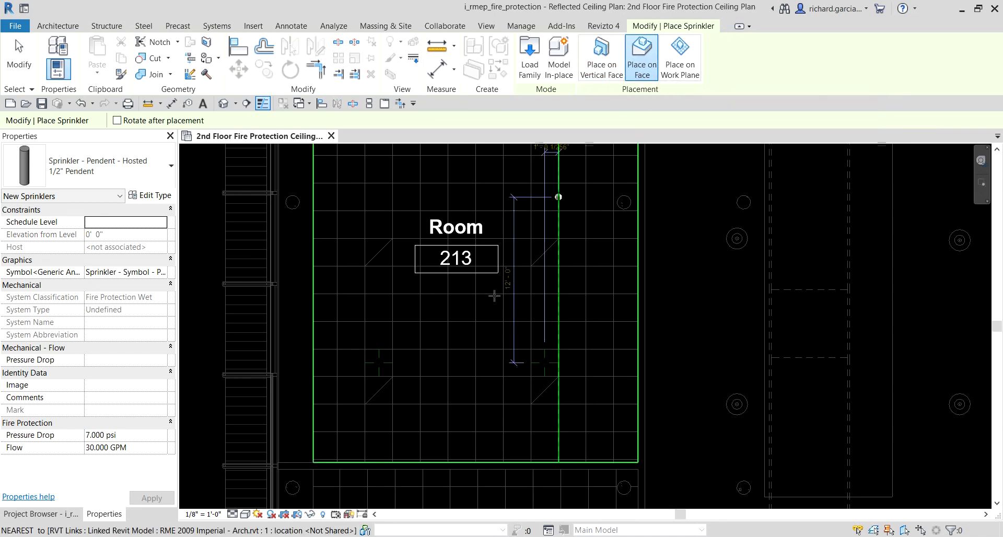
scroll(387, 381, up, 2)
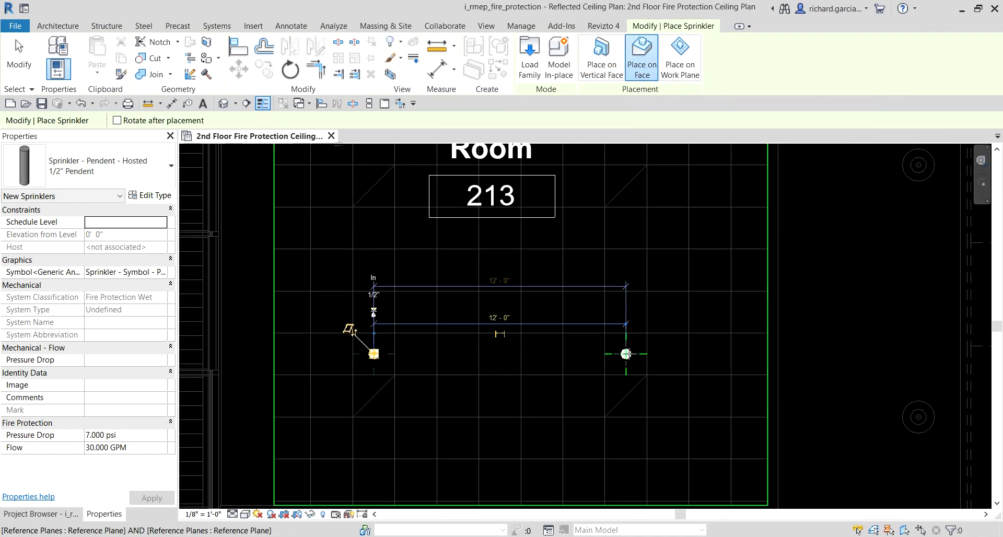
click(626, 354)
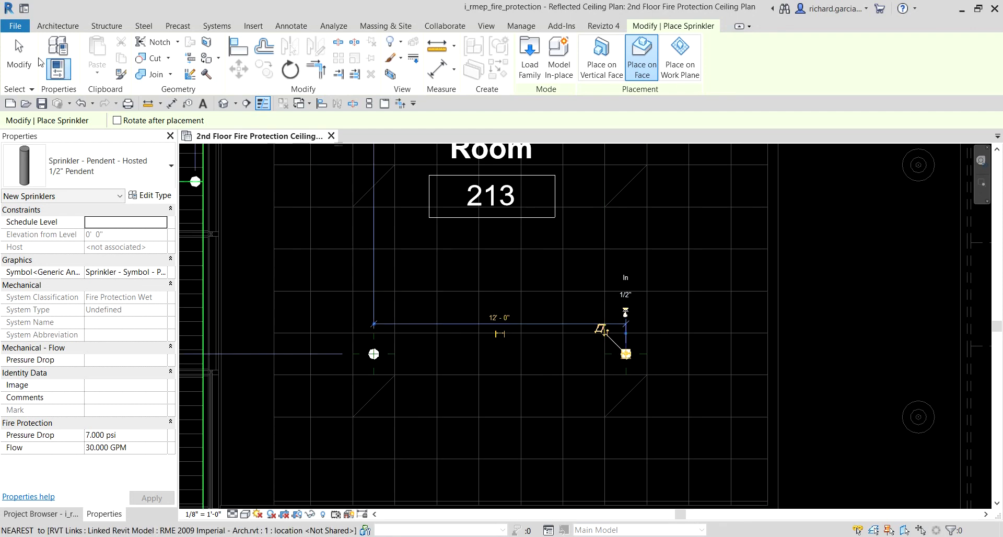
click(21, 59)
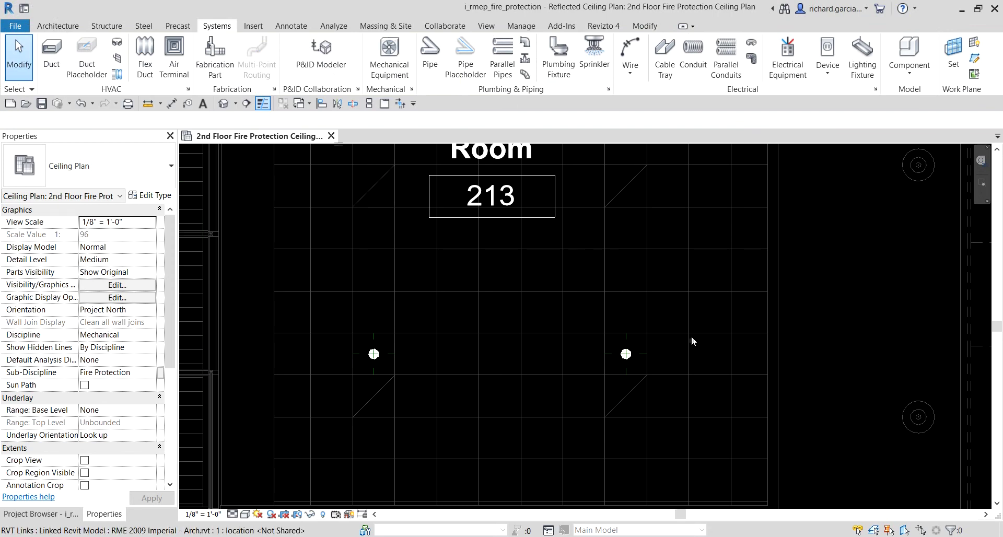
- Select both pendent sprinklers in Room 213
scroll(691, 336, down, 2)
middle_drag(765, 312, 724, 385)
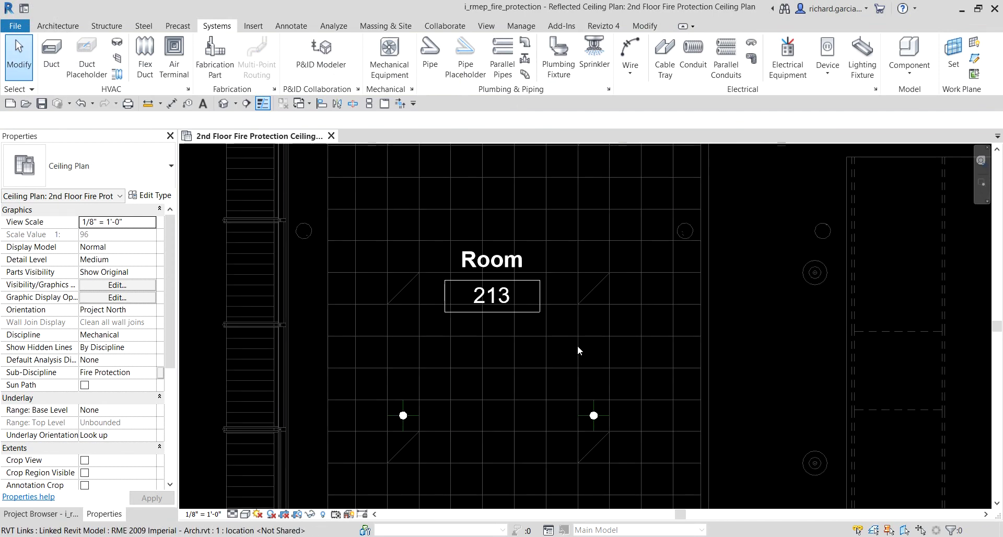
scroll(578, 346, down, 1)
middle_drag(582, 335, 570, 436)
scroll(554, 324, down, 1)
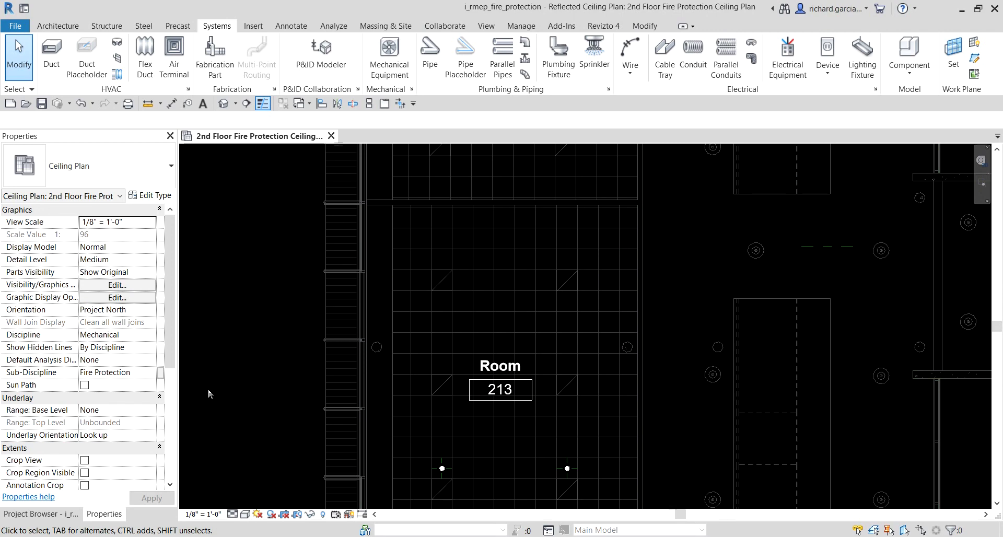
middle_drag(603, 424, 483, 315)
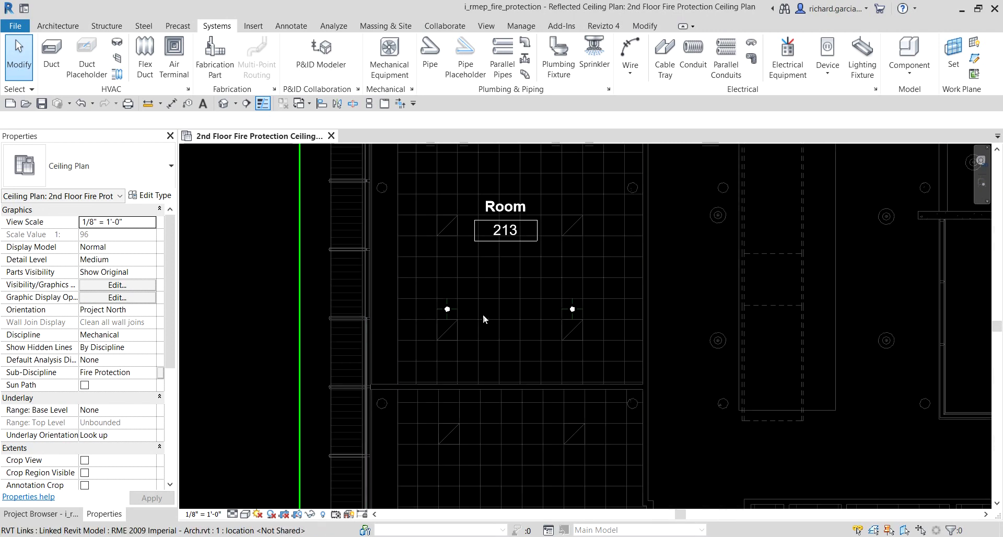
scroll(483, 315, up, 4)
click(423, 310)
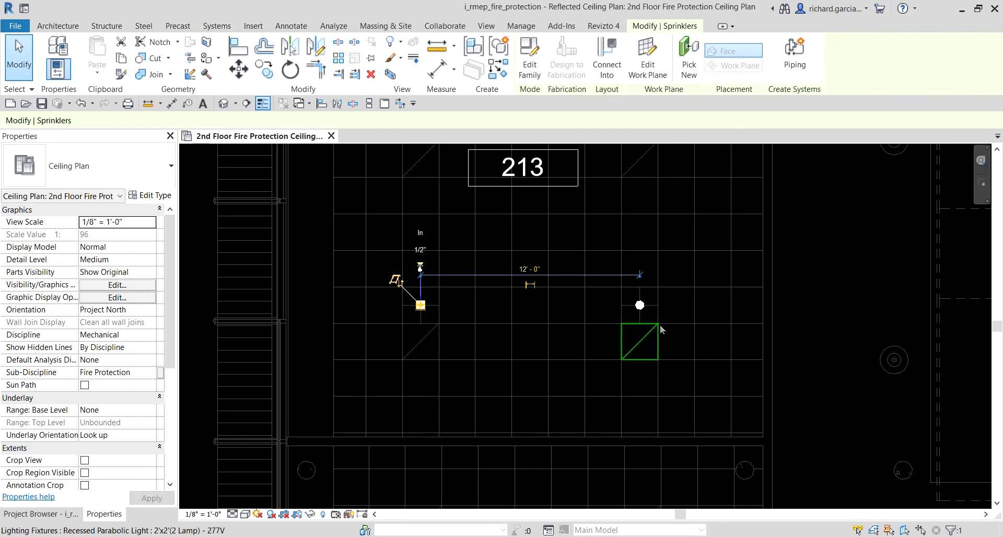
scroll(640, 309, up, 1)
ctrl+click(638, 307)
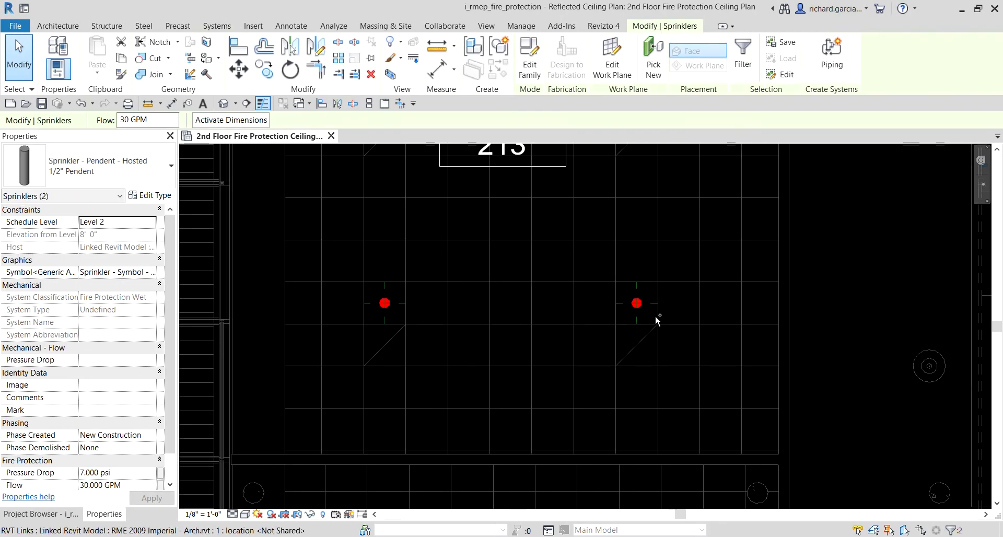
- Copy the sprinkler pair upward twice at 10' spacing with Multiple enabled
click(264, 68)
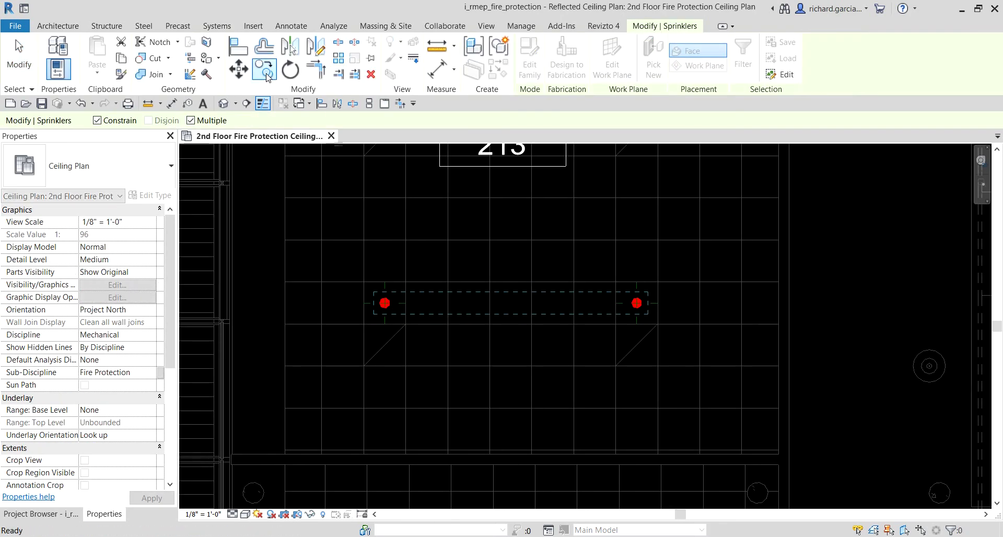
click(211, 122)
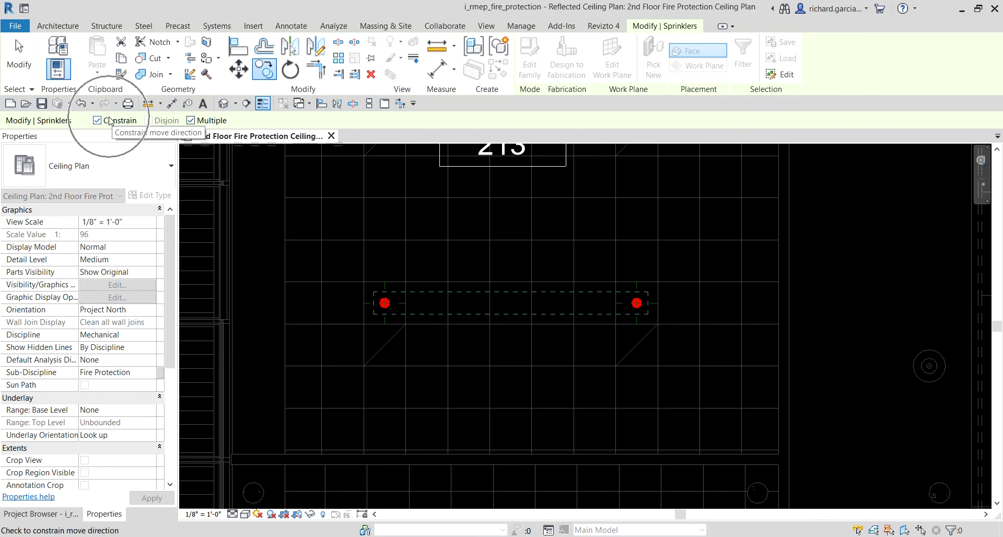
middle_drag(519, 326, 448, 440)
scroll(512, 405, down, 1)
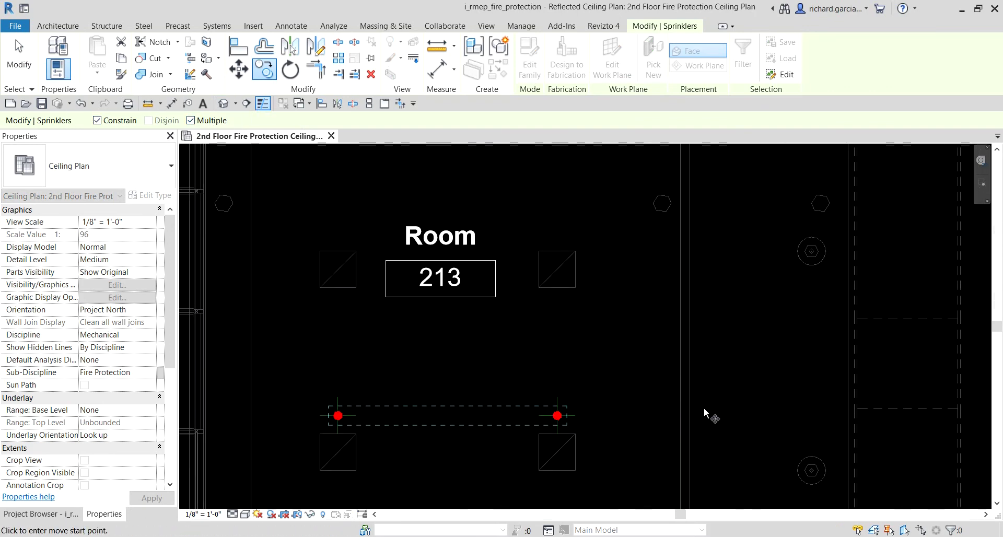
click(715, 414)
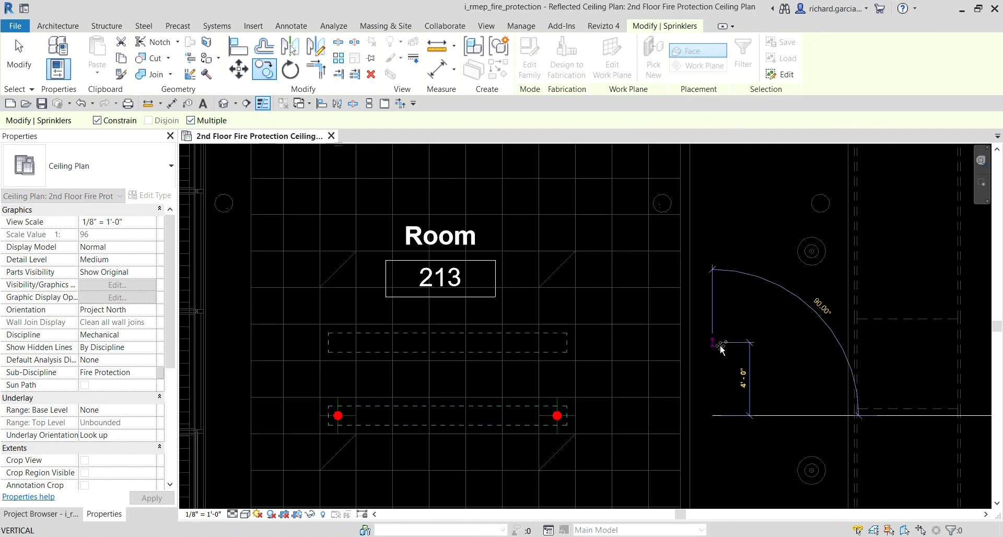
text(1'-)
text(0)
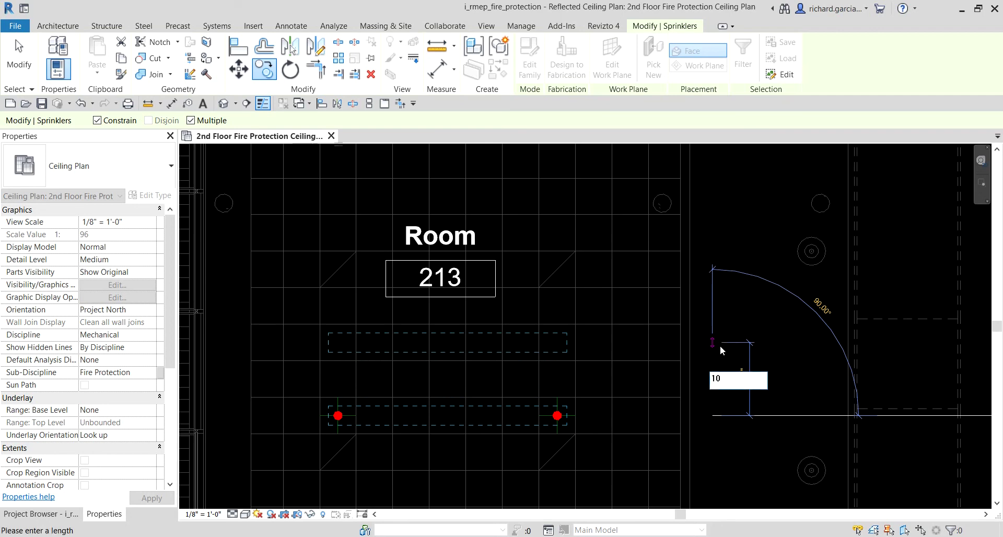
key(Return)
middle_drag(728, 332, 728, 527)
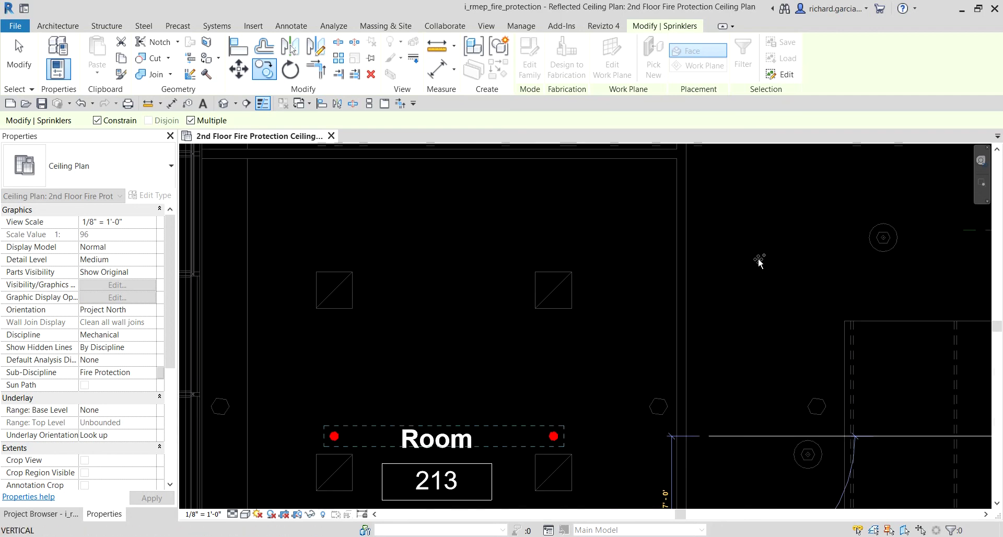
text(10)
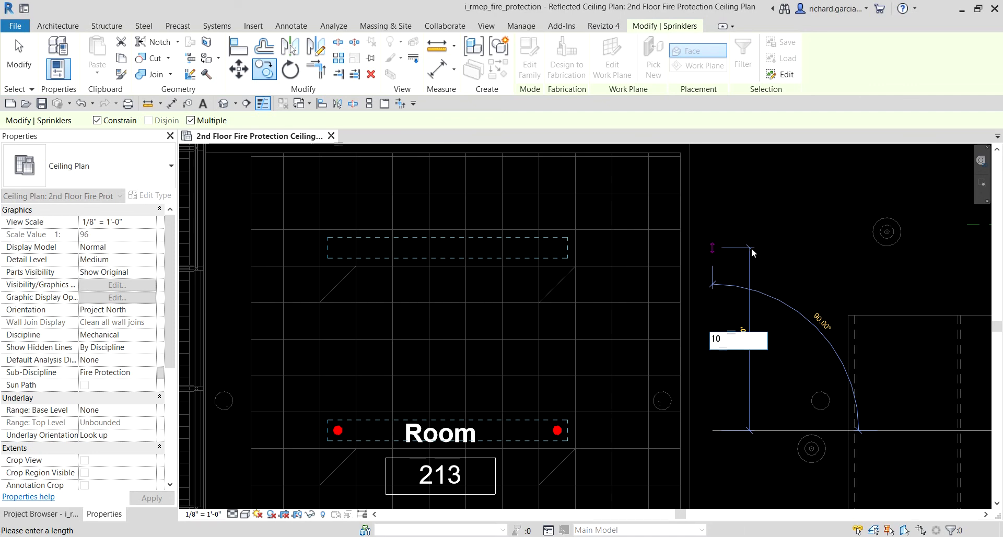
key(Return)
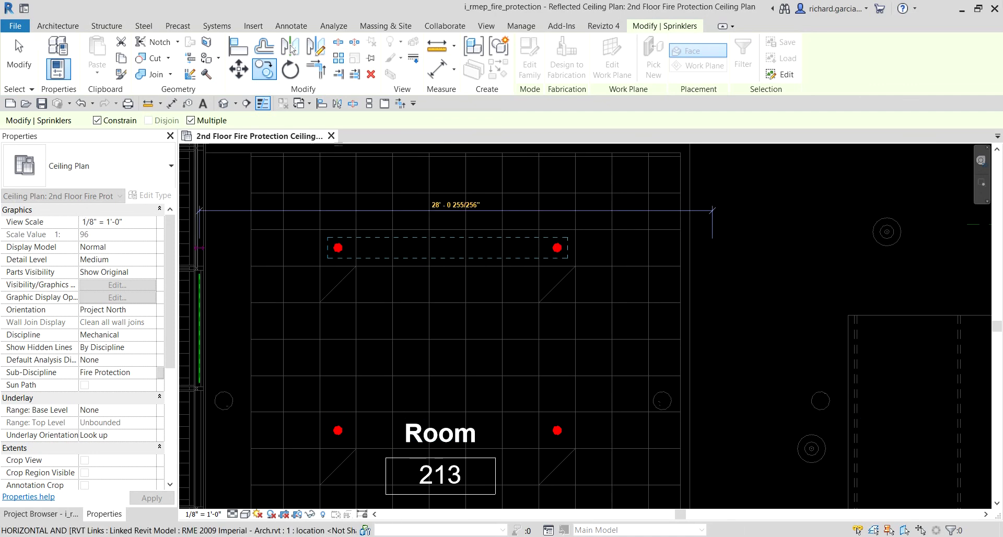
click(21, 68)
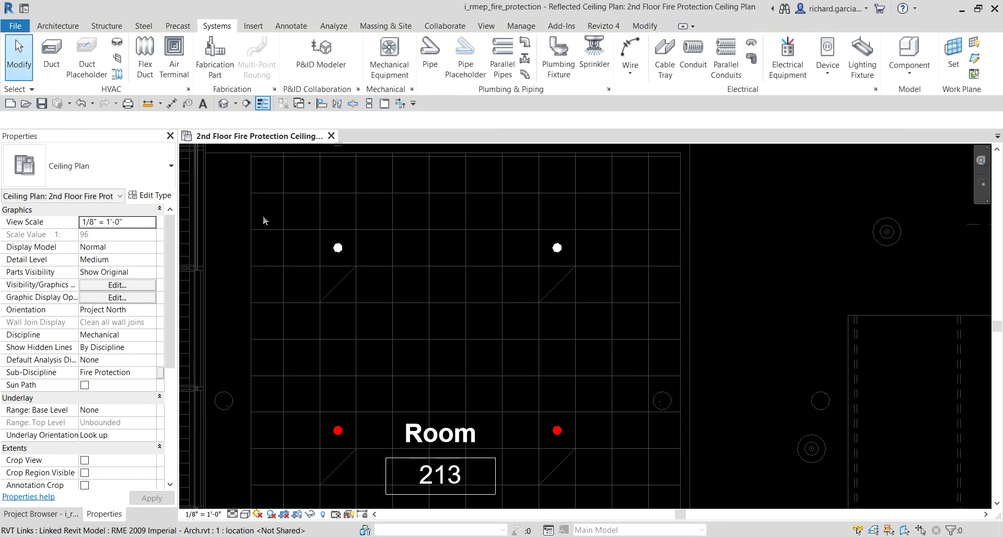
- Select a dry pendent sprinkler near Copy 222 and create a Fire Protection Dry piping system
scroll(441, 306, down, 3)
scroll(497, 334, down, 4)
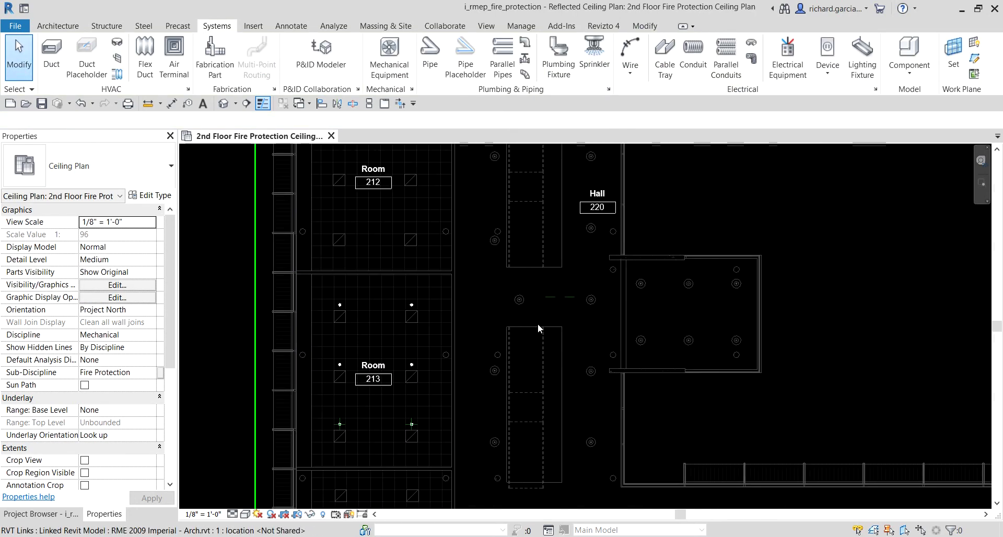
scroll(559, 315, down, 2)
middle_drag(584, 308, 563, 413)
middle_drag(631, 280, 659, 357)
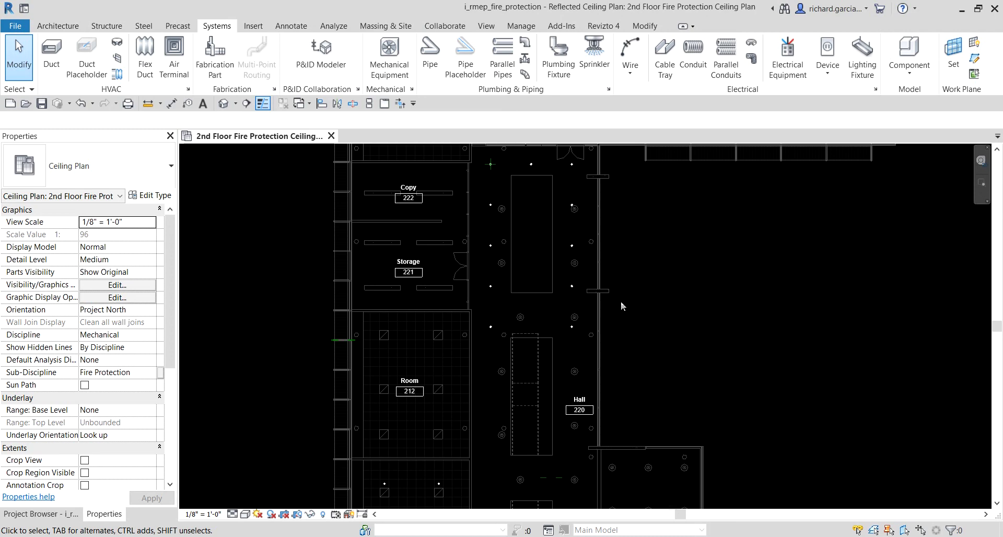
scroll(562, 170, up, 6)
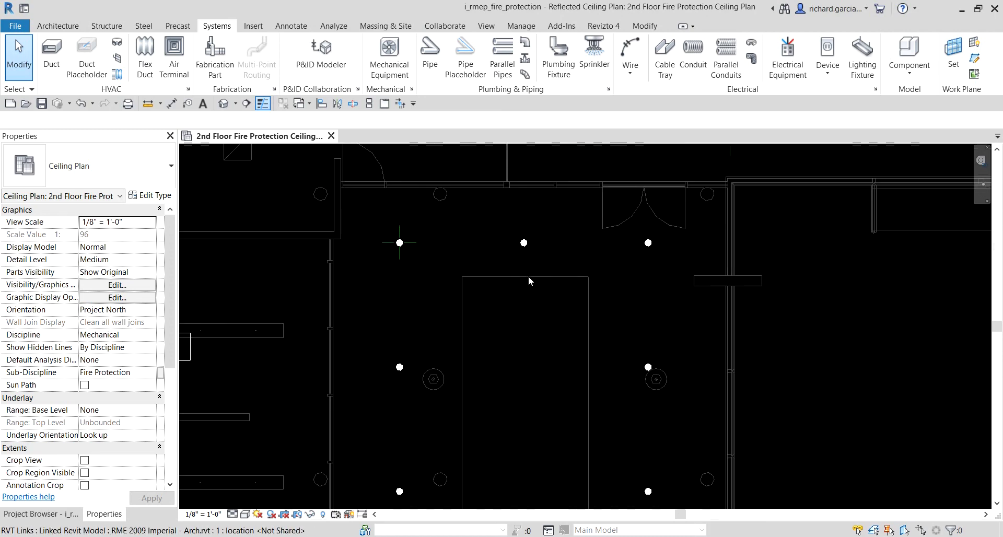
click(526, 245)
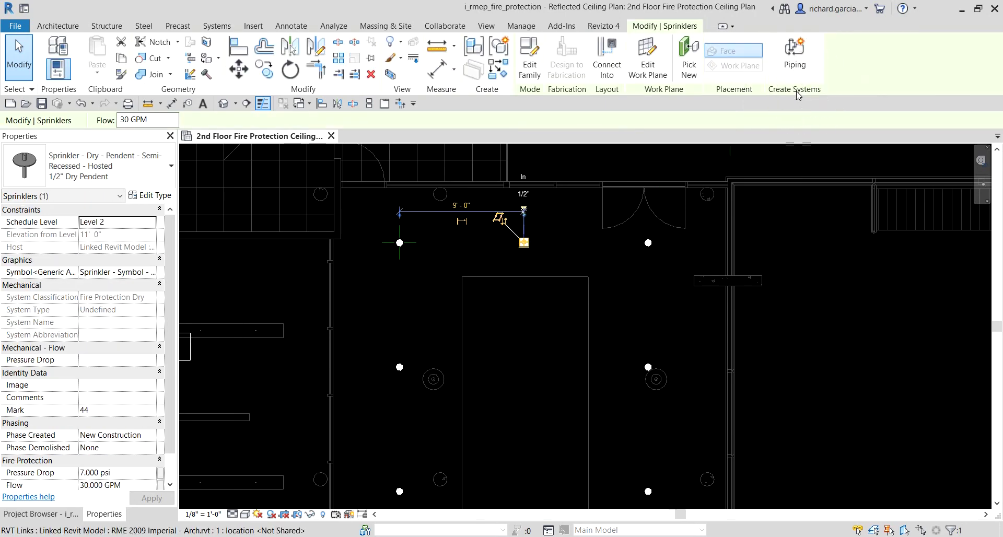
click(794, 61)
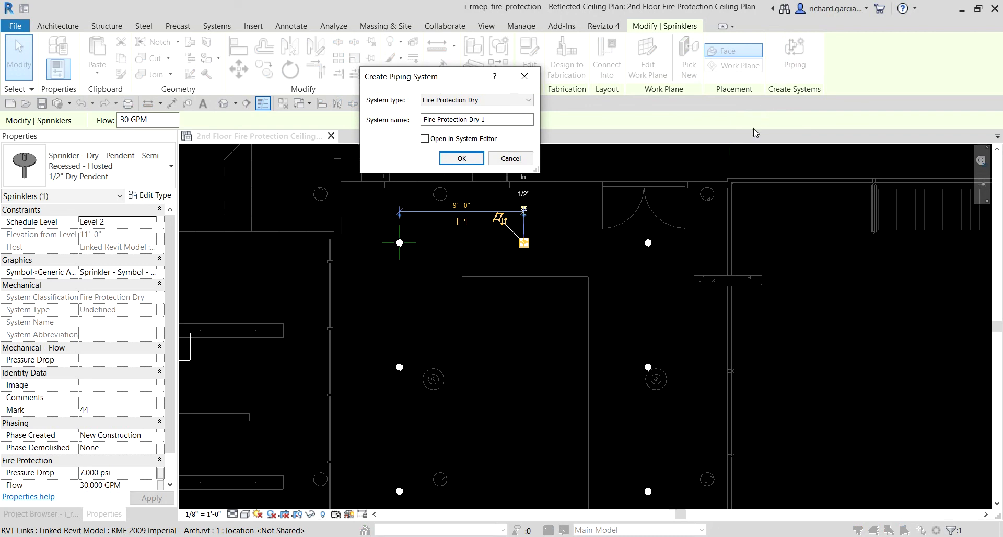
- Create a Fire Protection Dry system named '2nd Floor Fire Protection Dry', opened in System Editor
click(522, 120)
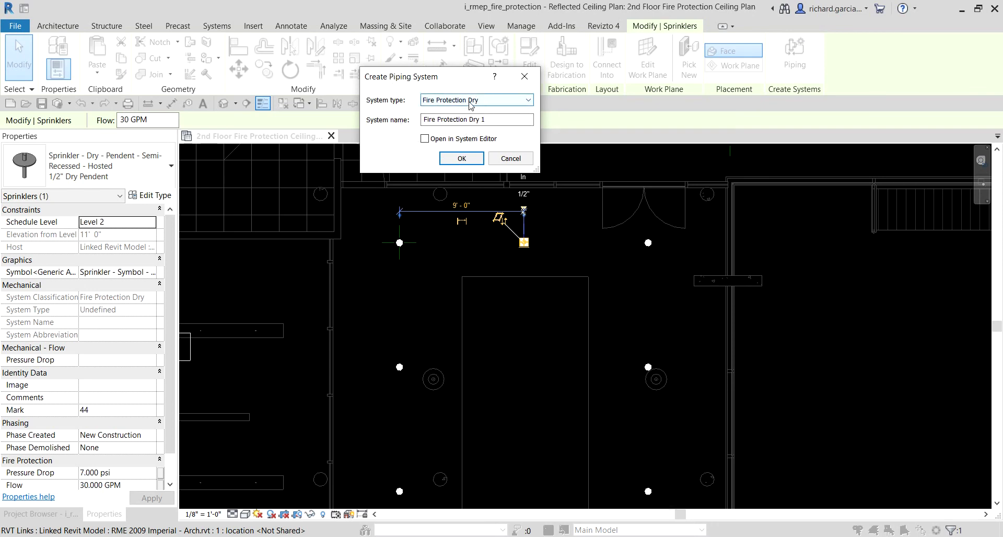
click(490, 100)
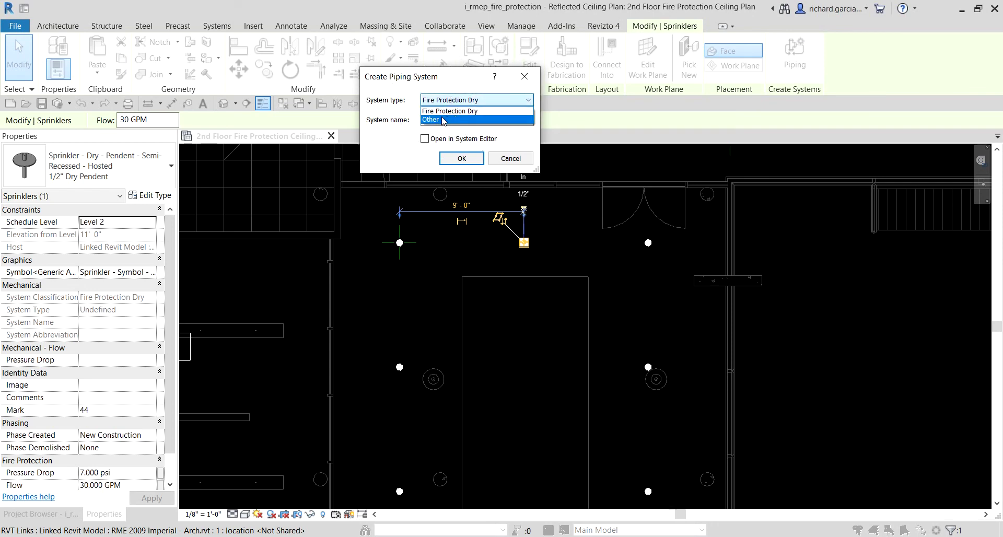
click(479, 100)
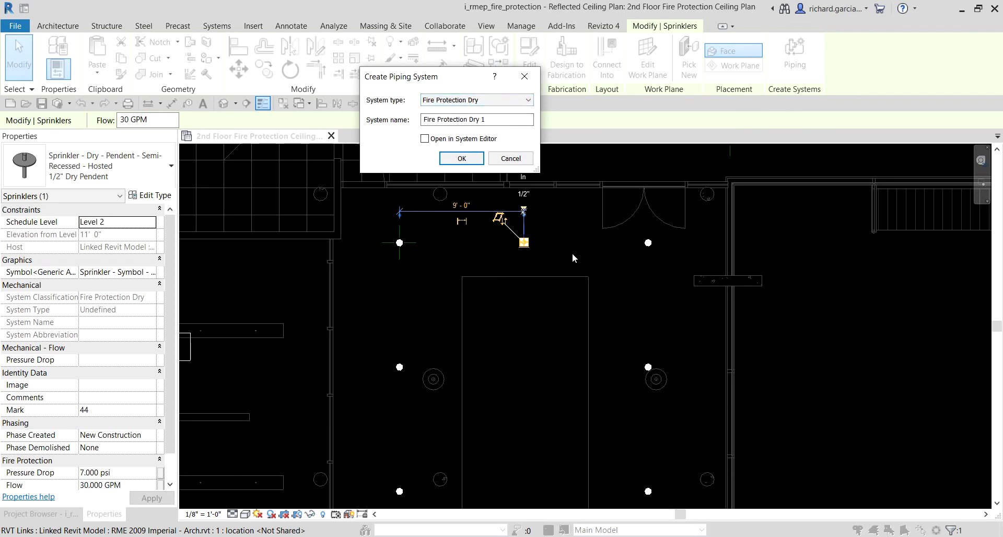
click(647, 243)
click(462, 101)
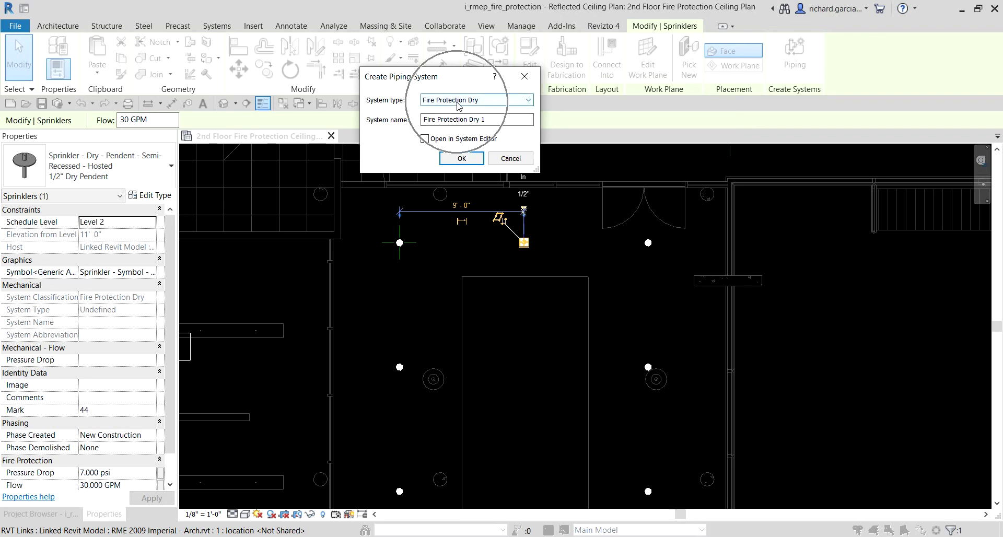
click(496, 120)
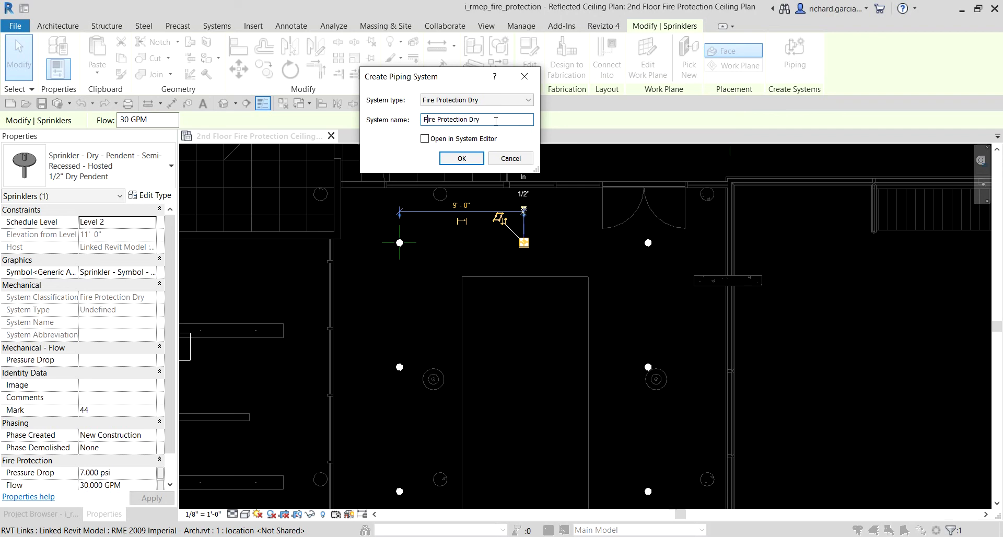
text(2nd Floor)
click(426, 139)
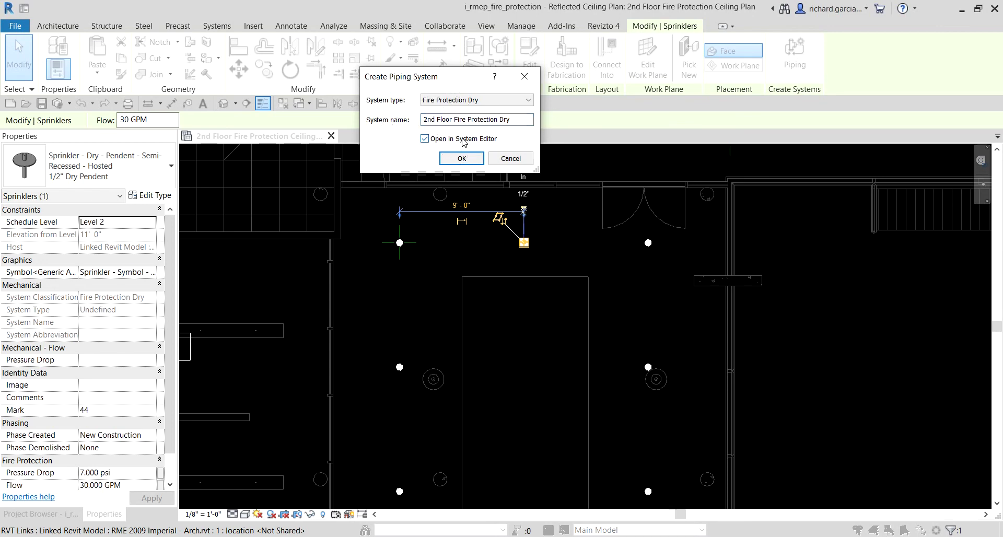
click(462, 159)
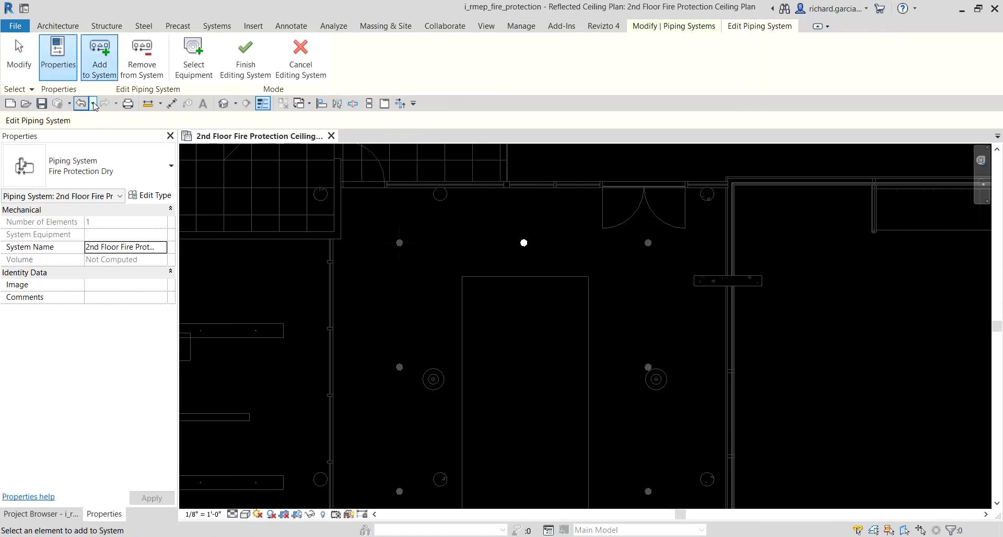
- Add the left and right columns of dry sprinklers to the system and finish editing
click(105, 77)
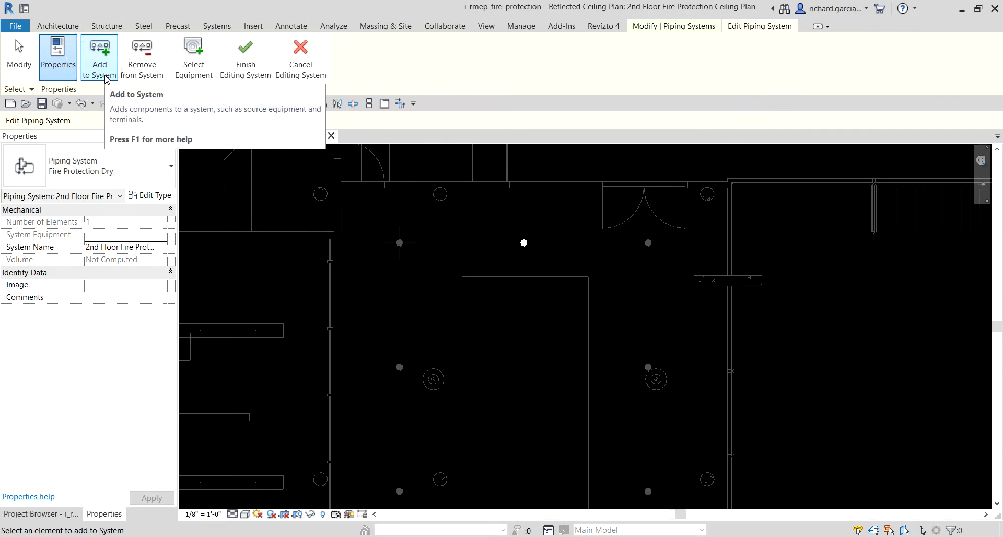
scroll(408, 360, down, 2)
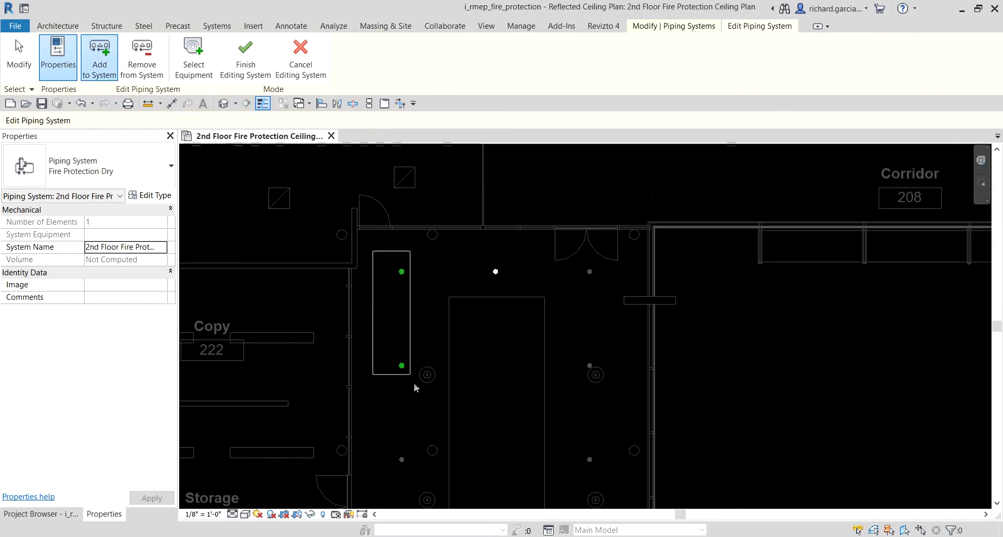
drag(413, 285, 459, 475)
scroll(428, 425, down, 2)
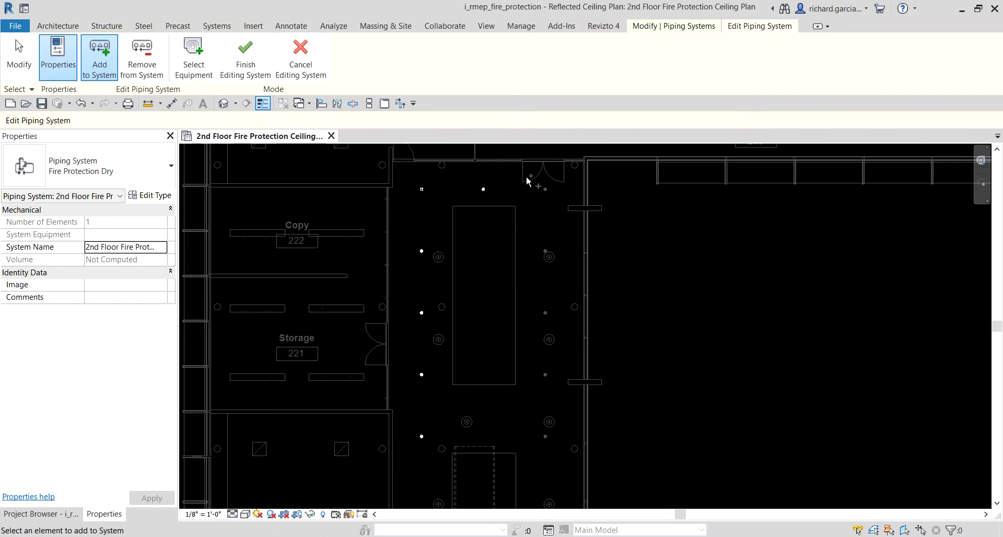
drag(525, 178, 572, 469)
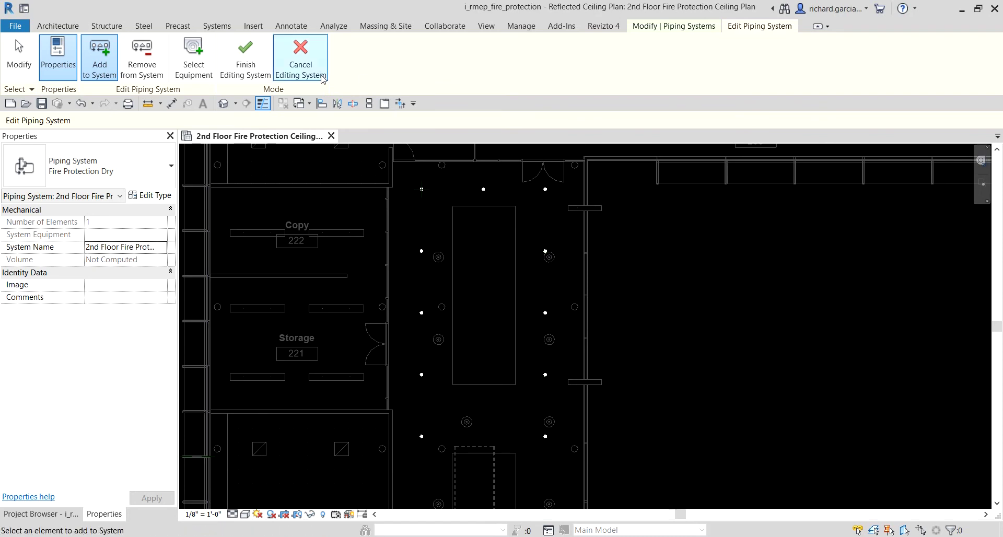
click(245, 55)
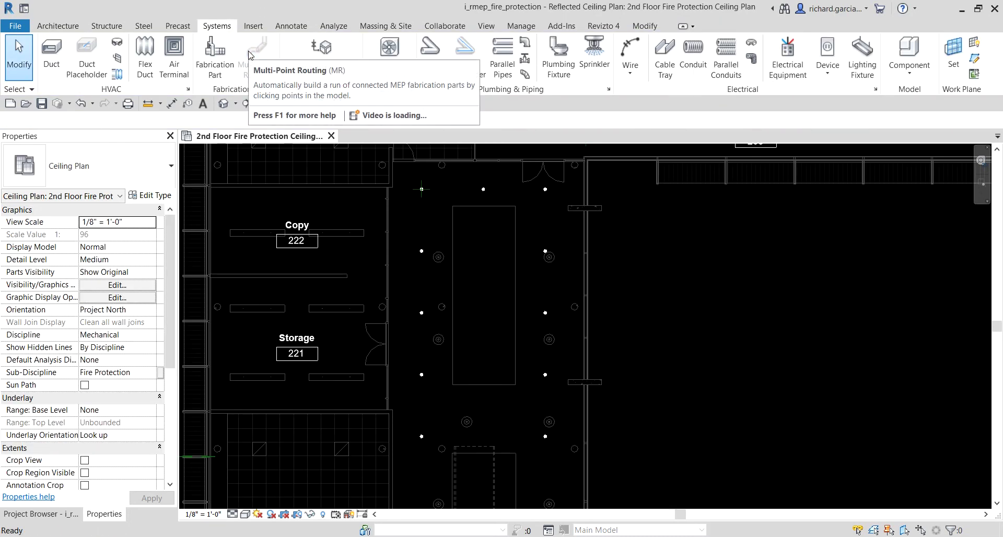
- Bring Room 213 into view and select its upper-left sprinkler
scroll(631, 284, down, 3)
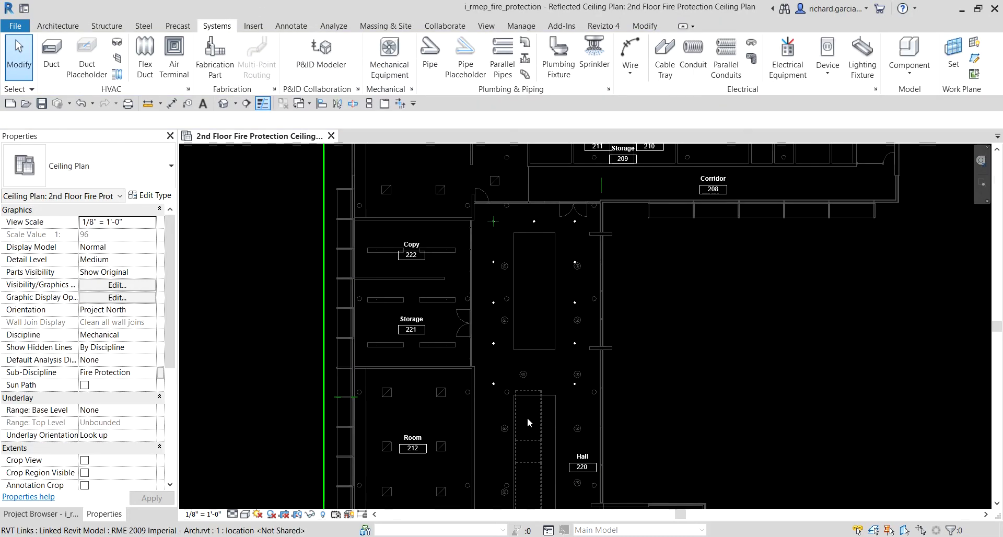
middle_drag(574, 413, 598, 175)
scroll(553, 271, down, 2)
scroll(502, 268, up, 5)
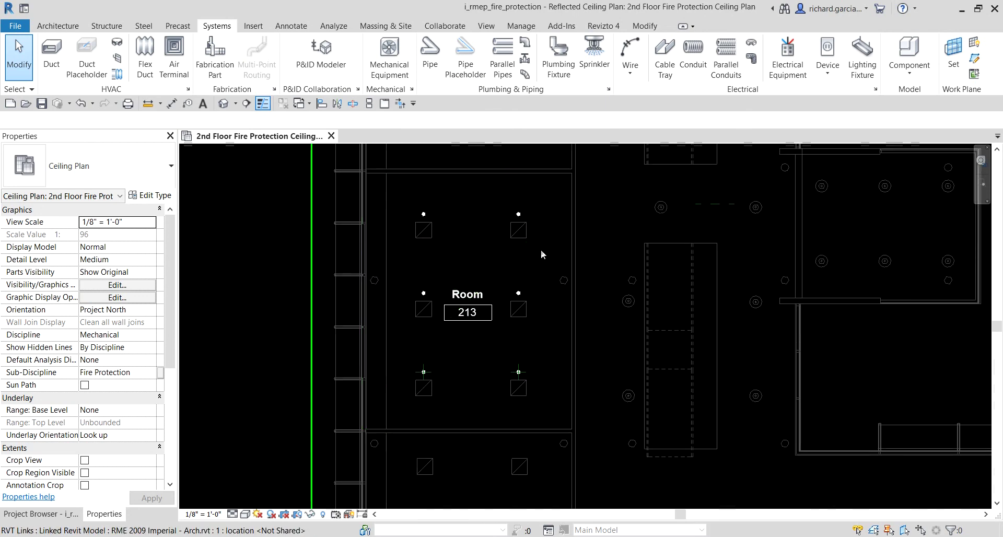
scroll(487, 334, up, 1)
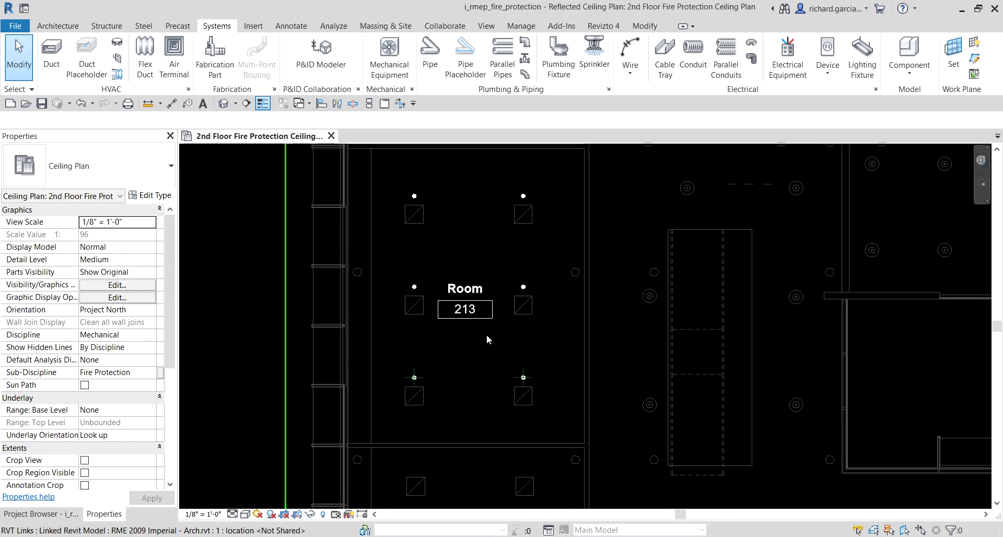
middle_drag(487, 334, 505, 328)
scroll(420, 215, up, 1)
drag(413, 214, 418, 216)
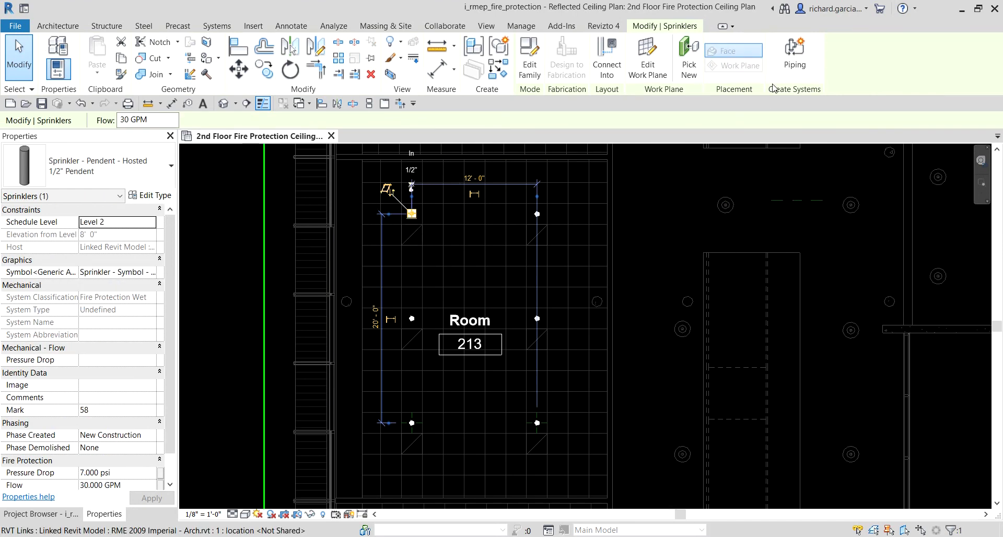
- Create a piping system named '2nd Floor Fire Protection Wet' from the selected sprinkler, opened for editing
click(795, 54)
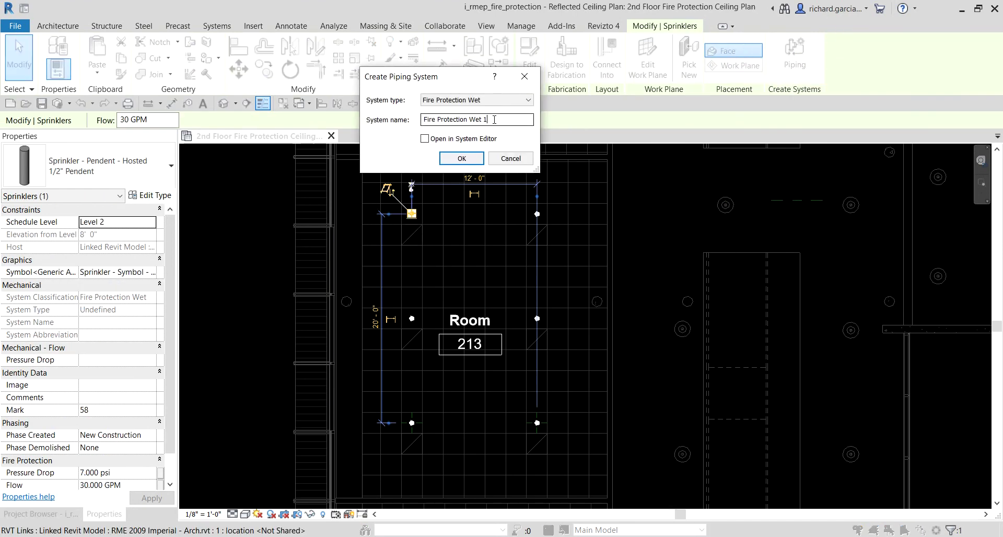
click(424, 120)
text(2nd Floor)
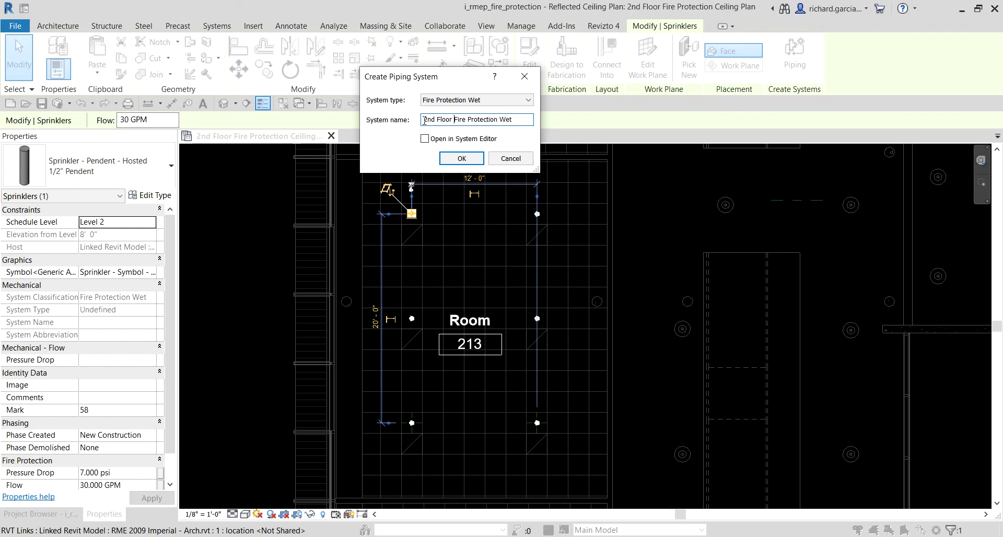
click(432, 140)
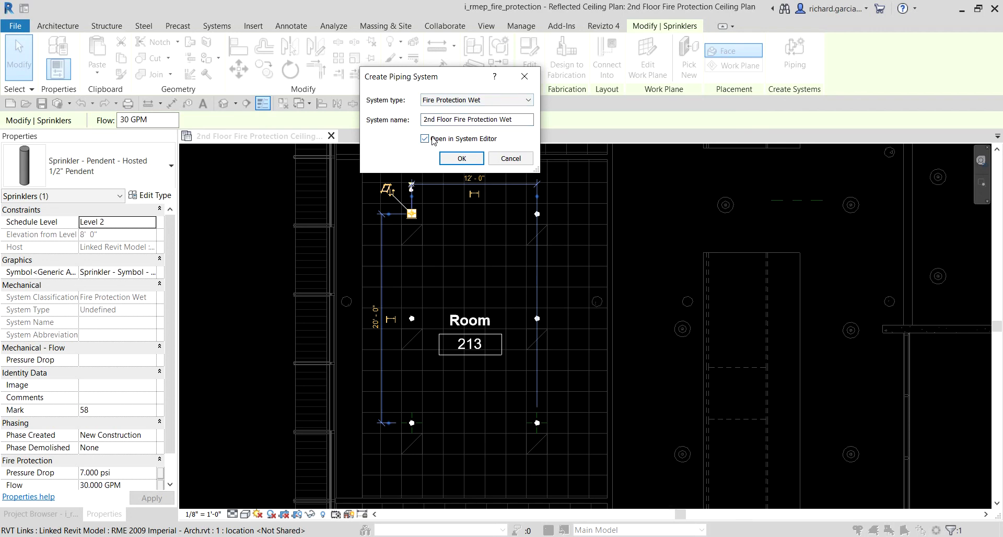
click(462, 158)
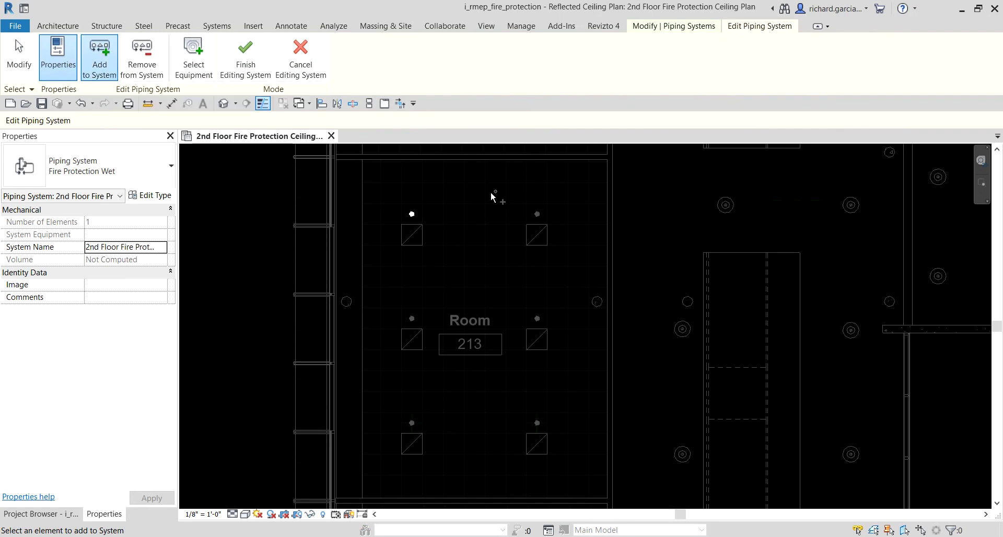
- Add Room 213's right and left sprinkler columns to the wet system and finish editing
drag(491, 192, 581, 465)
drag(380, 295, 433, 453)
click(249, 64)
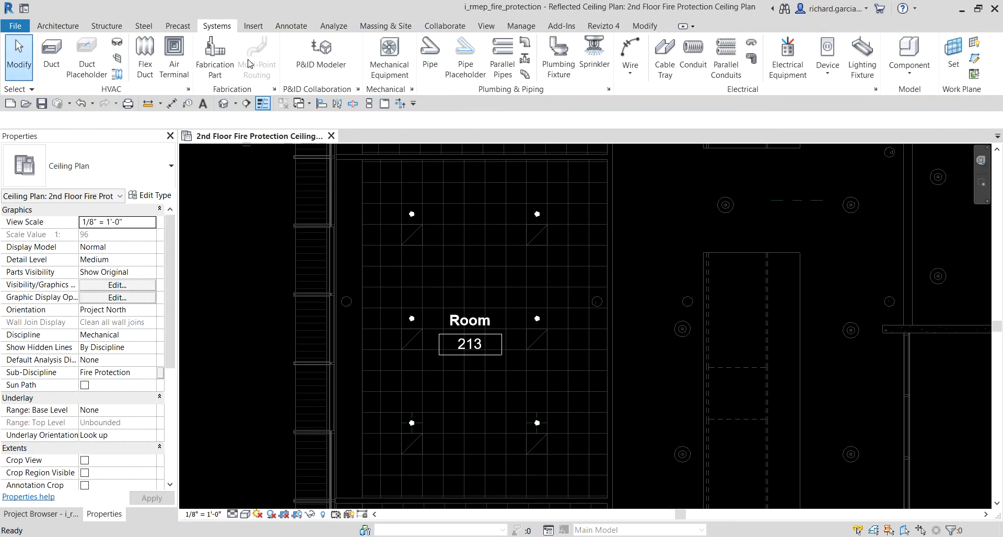
- Return to the corridor dry sprinkler area beside Copy 222 and select the top dry sprinkler
scroll(500, 335, down, 1)
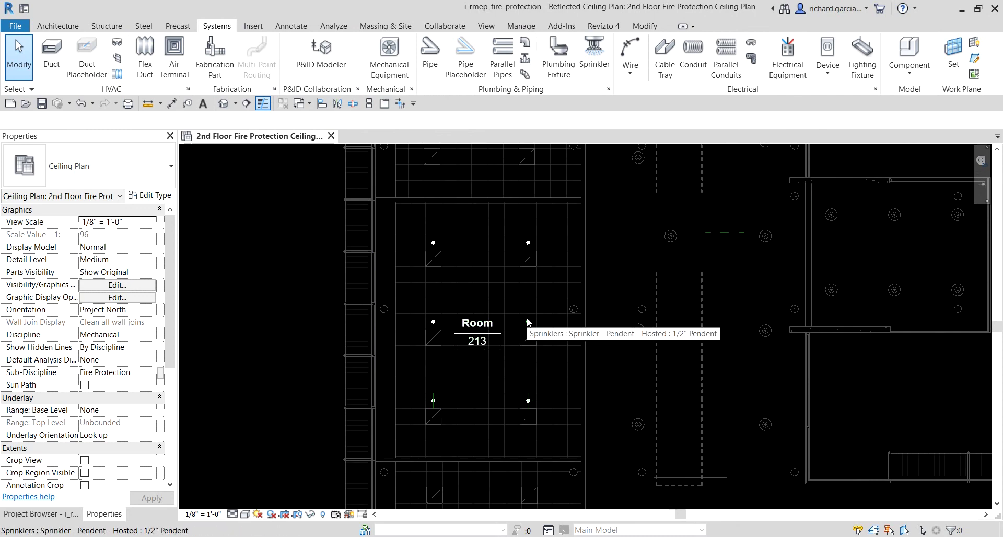
scroll(526, 318, down, 2)
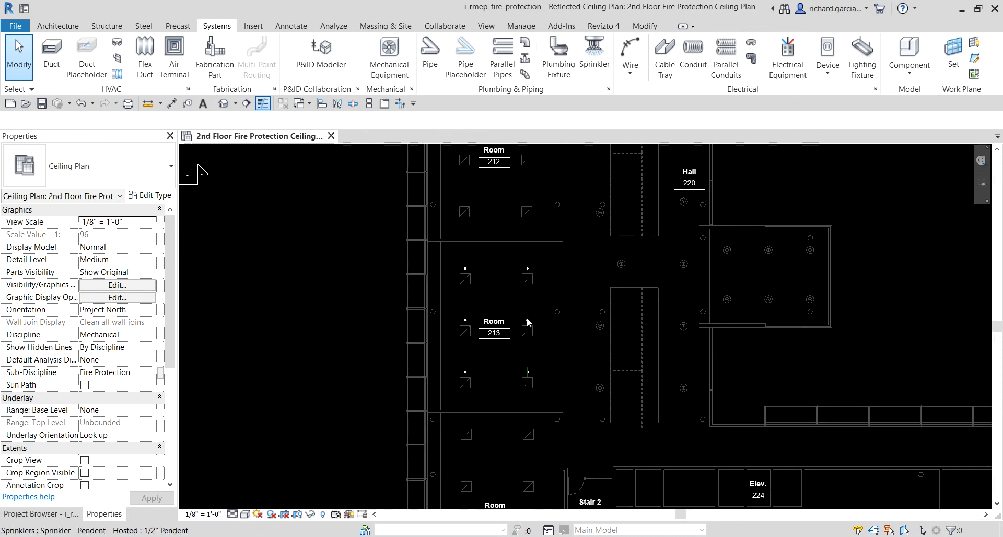
scroll(609, 257, up, 1)
middle_drag(609, 257, 507, 219)
scroll(512, 178, up, 1)
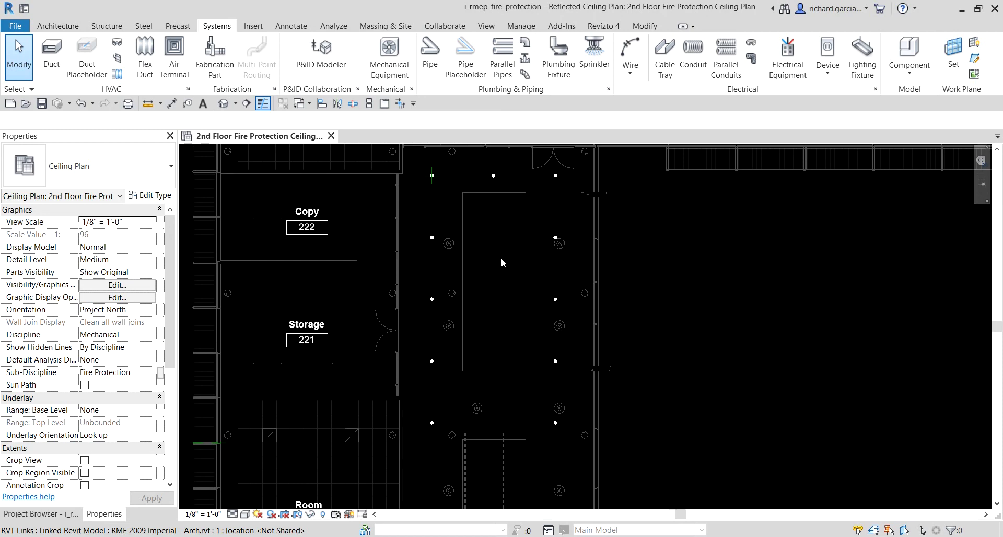
click(494, 175)
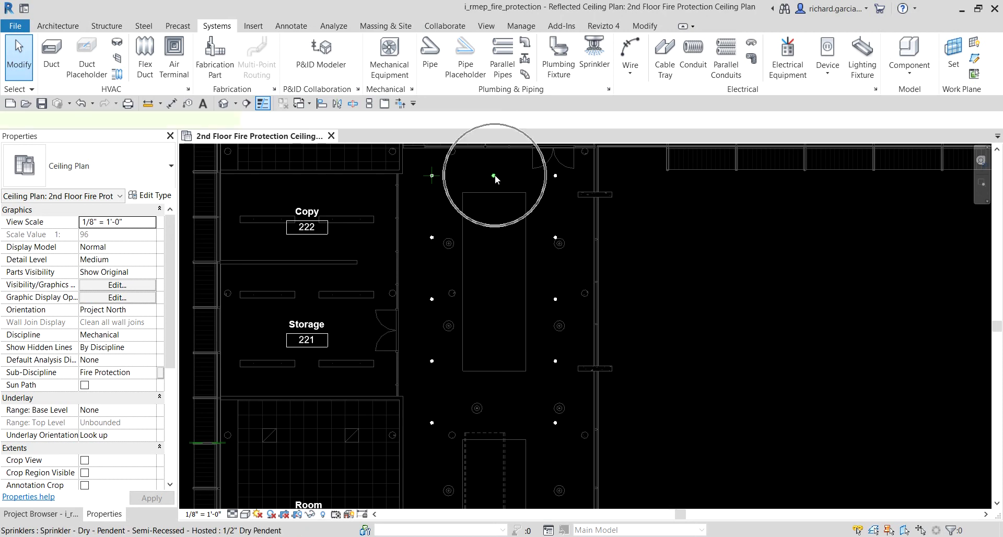
click(494, 176)
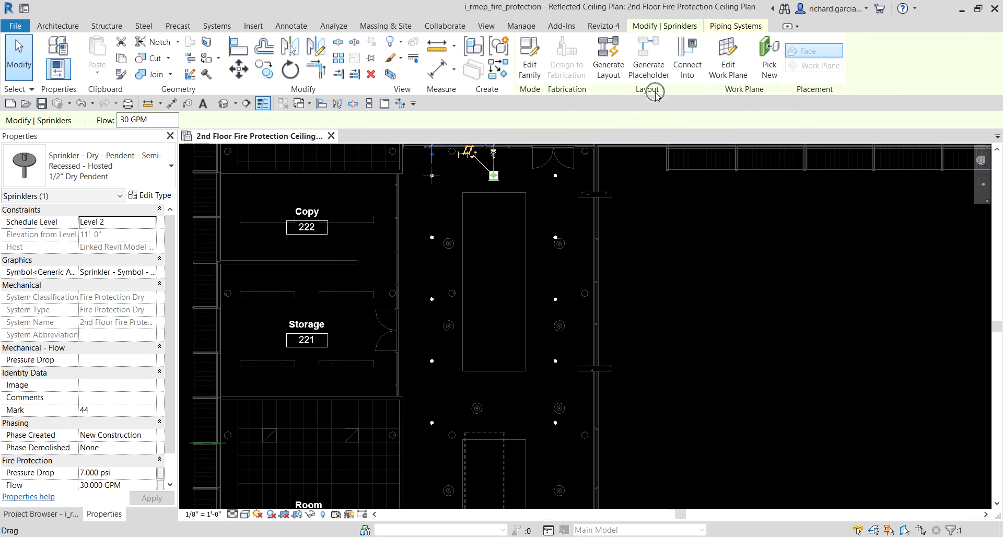
- Generate a Perimeter pipe layout for the dry sprinklers and step to solution 4 of 5
click(607, 59)
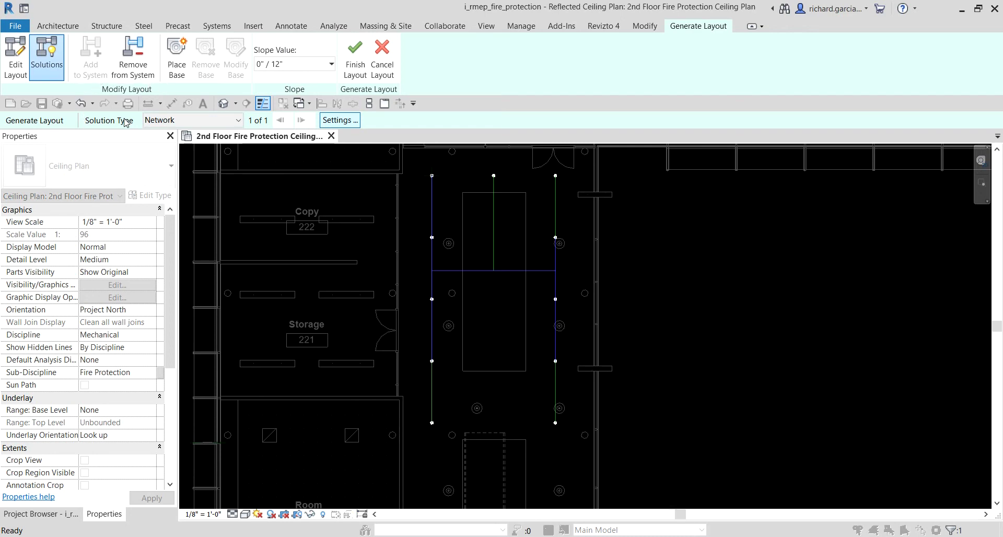
click(239, 121)
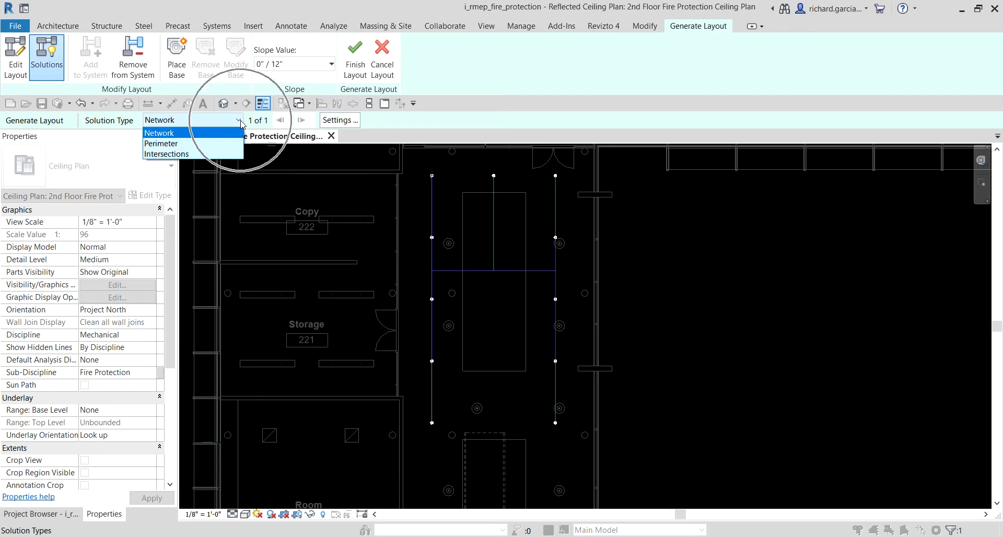
click(169, 144)
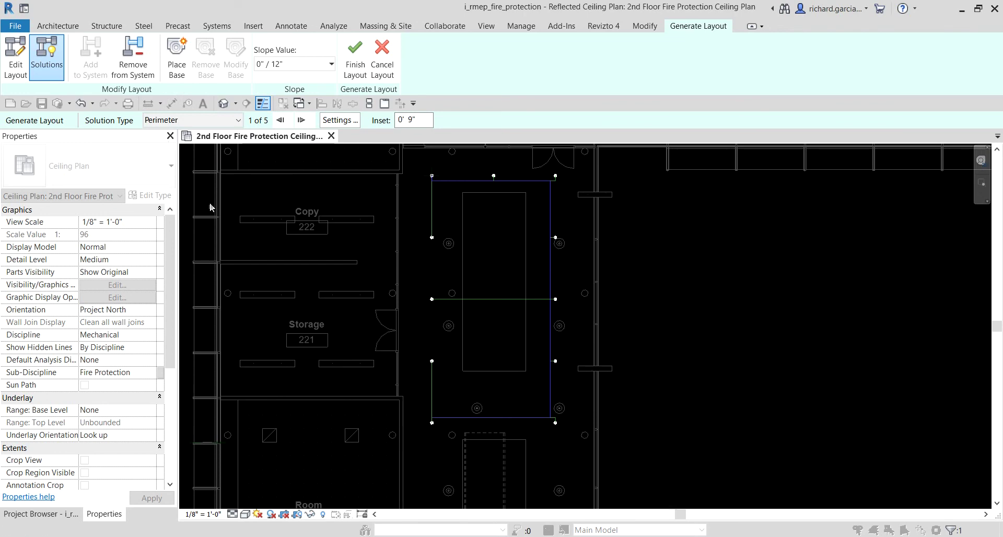
click(302, 121)
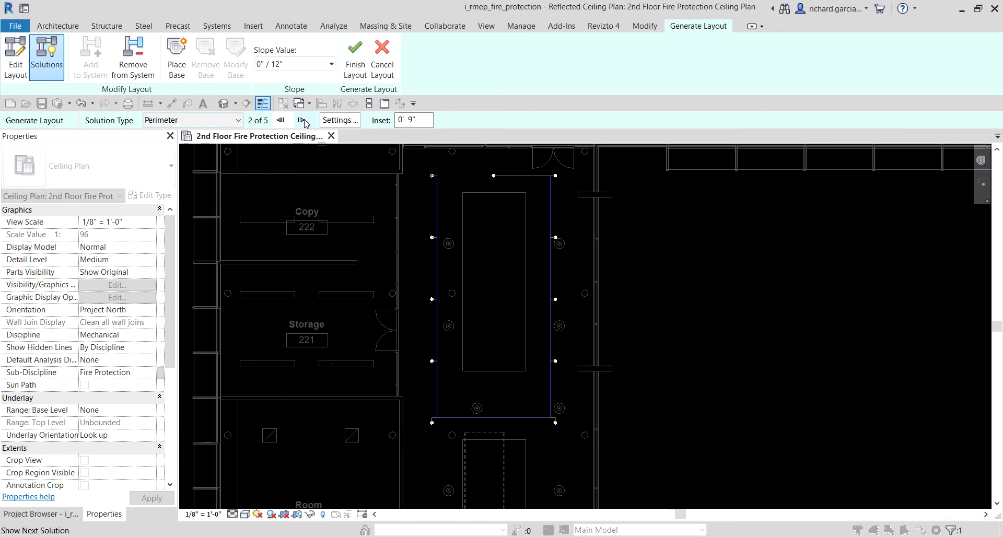
click(302, 121)
click(302, 121)
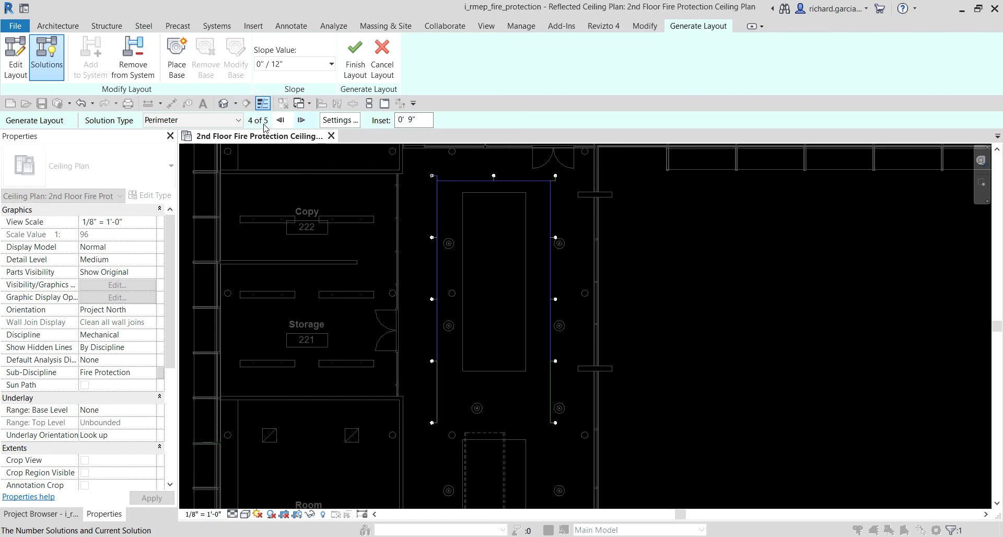
click(421, 120)
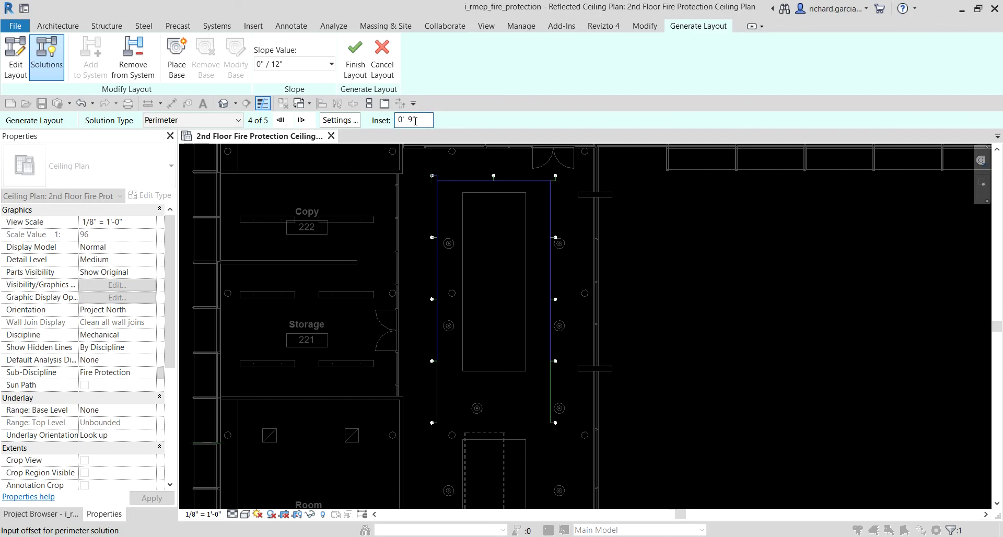
scroll(469, 157, up, 5)
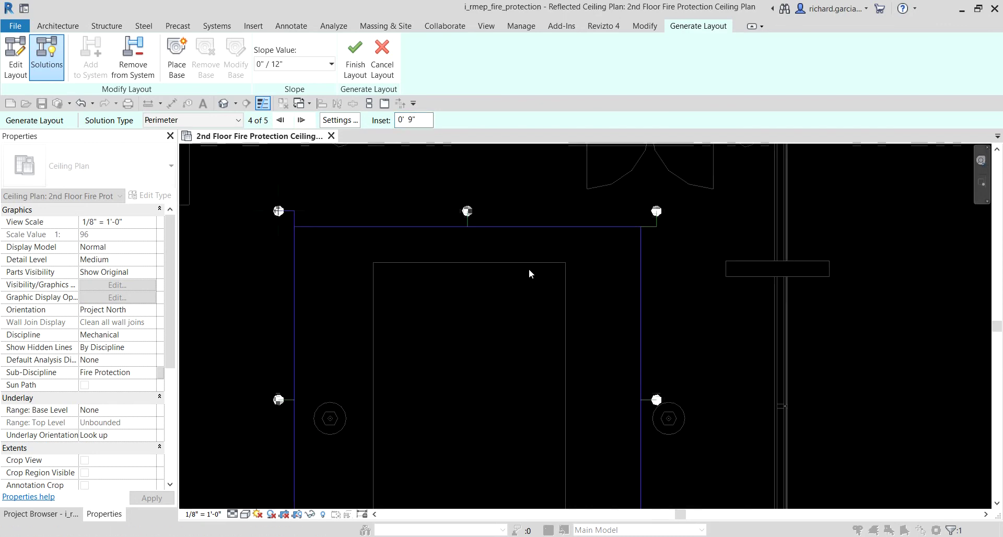
drag(418, 120, 390, 116)
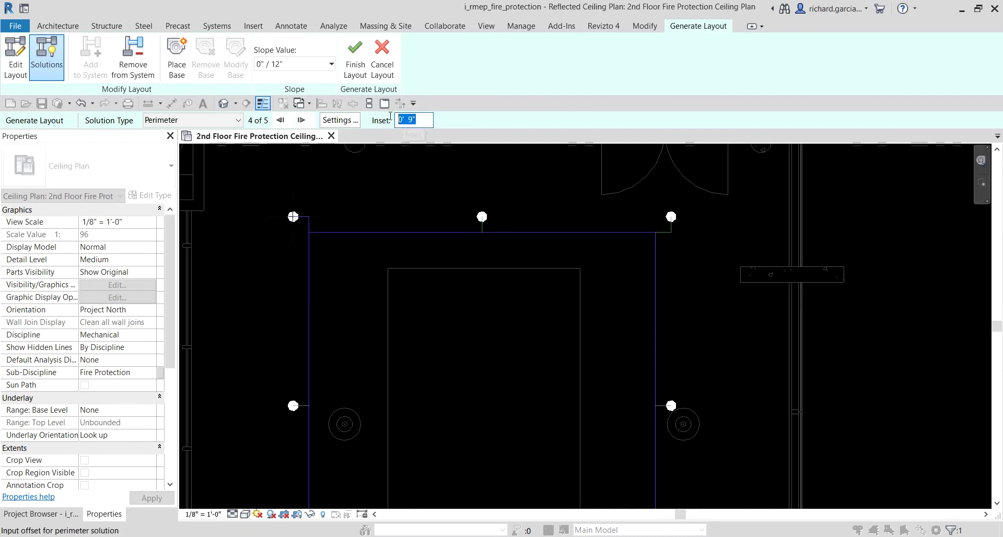
text(1)
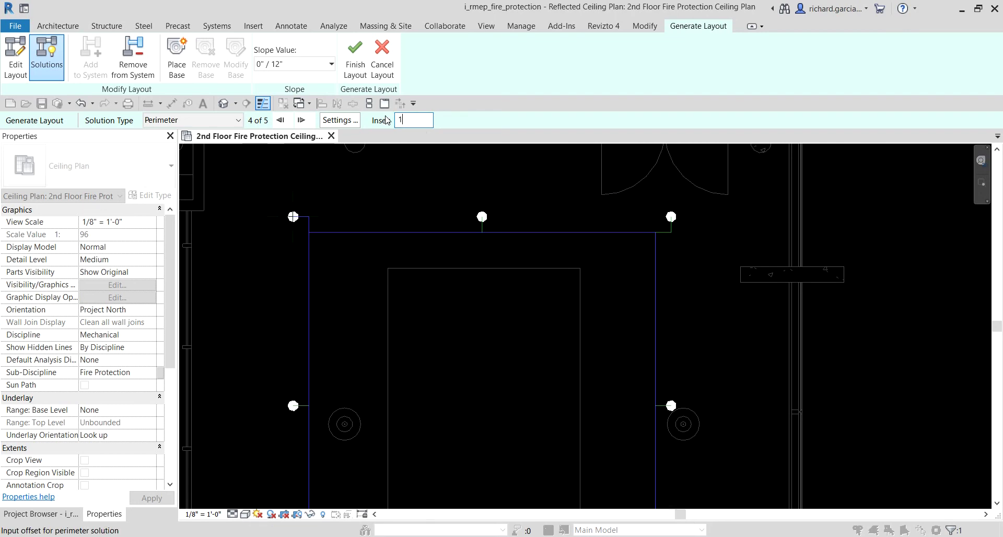
key(Return)
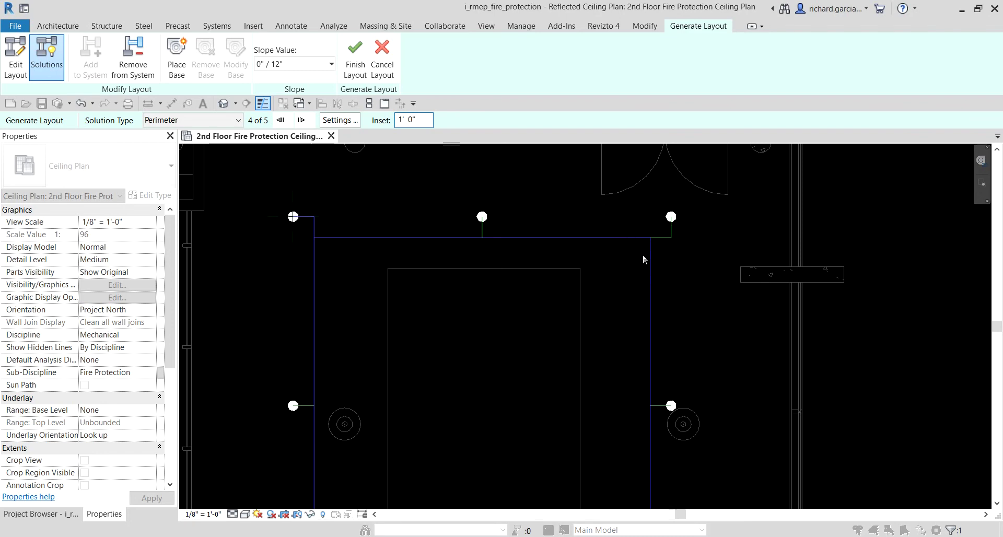
click(428, 121)
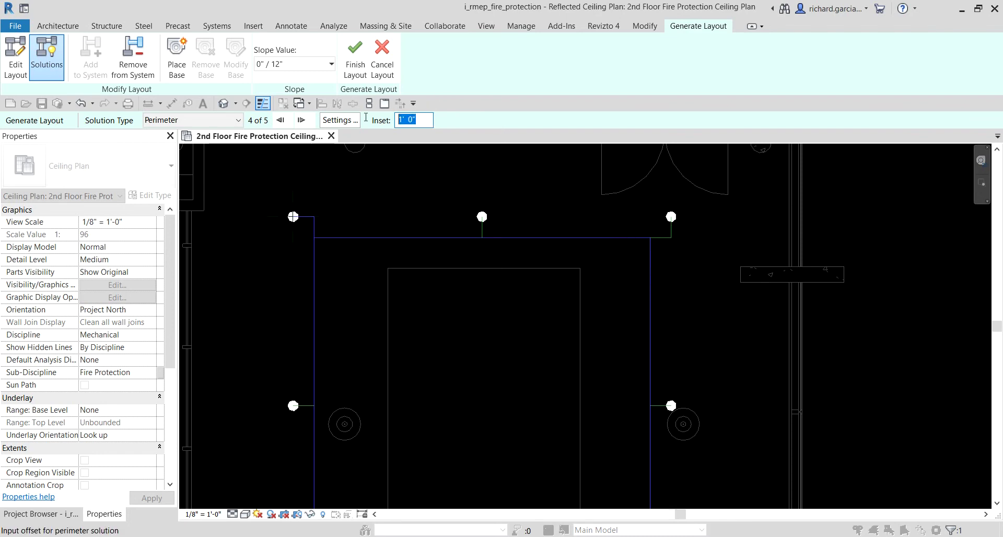
text(2)
key(Return)
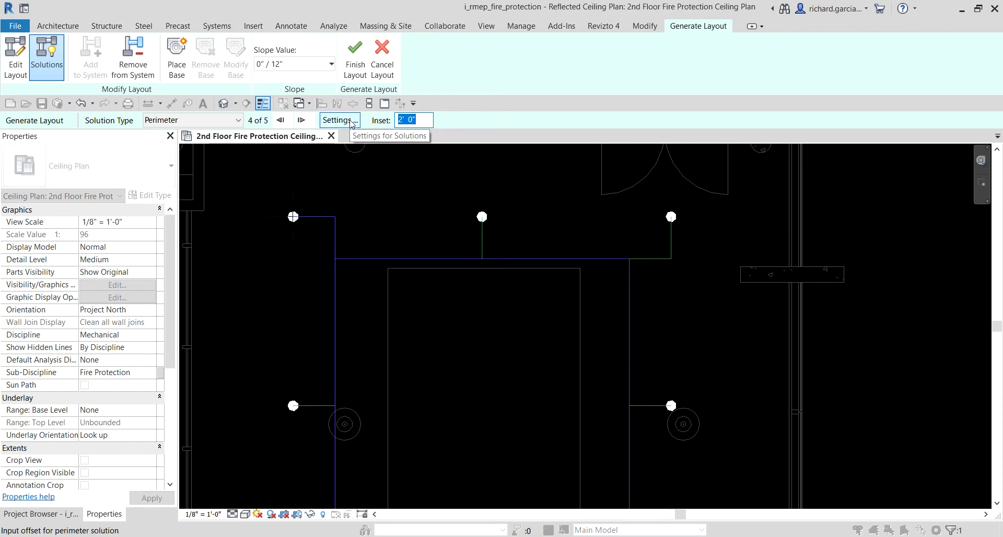
text(9)
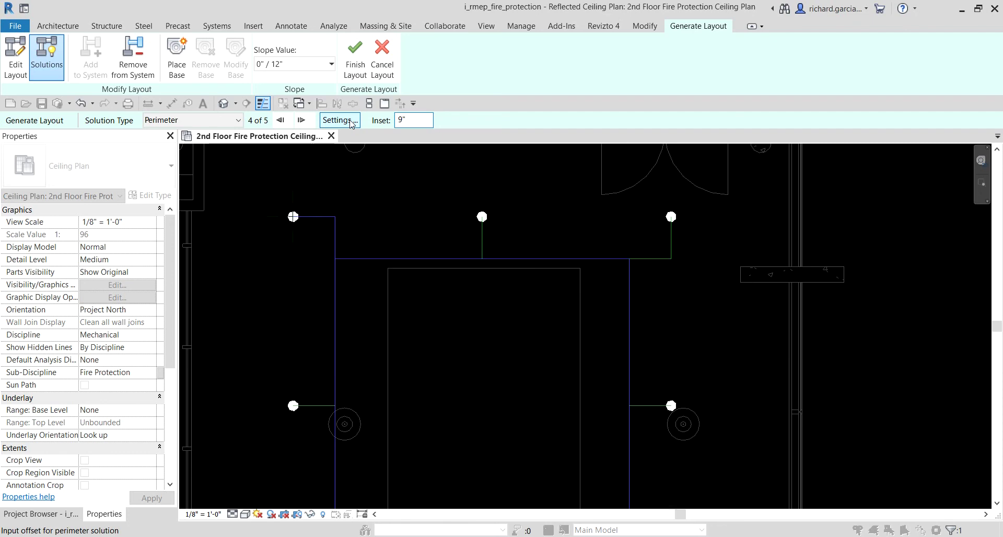
key(Return)
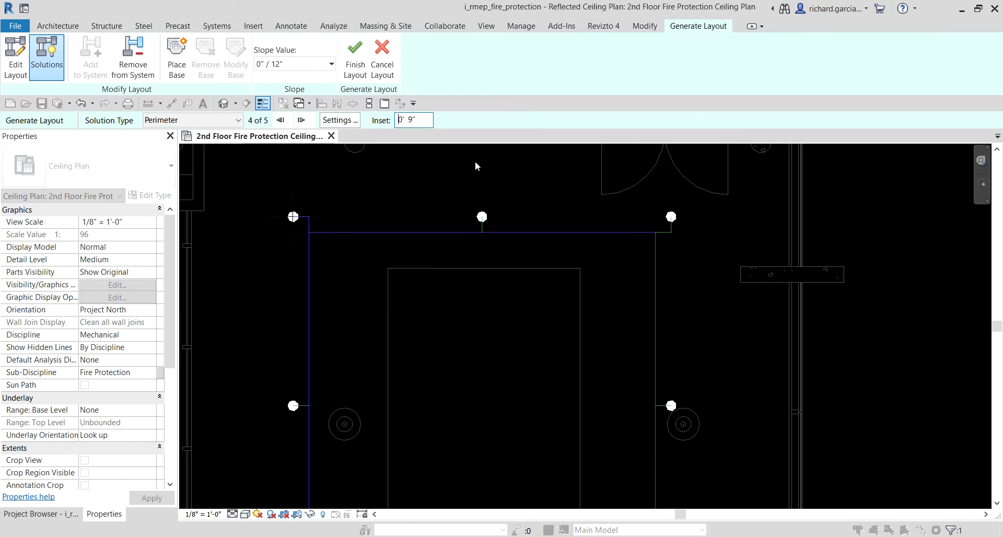
click(335, 120)
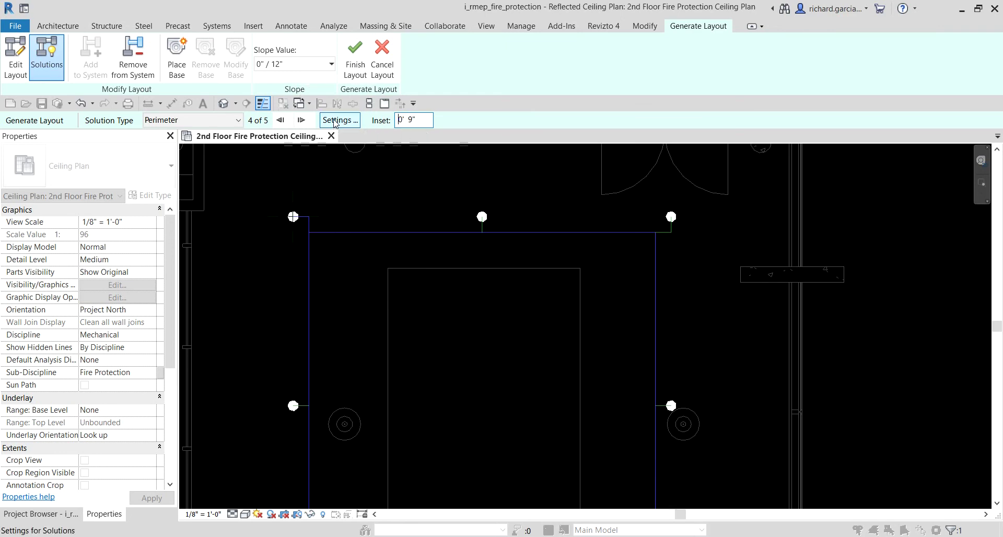
click(334, 121)
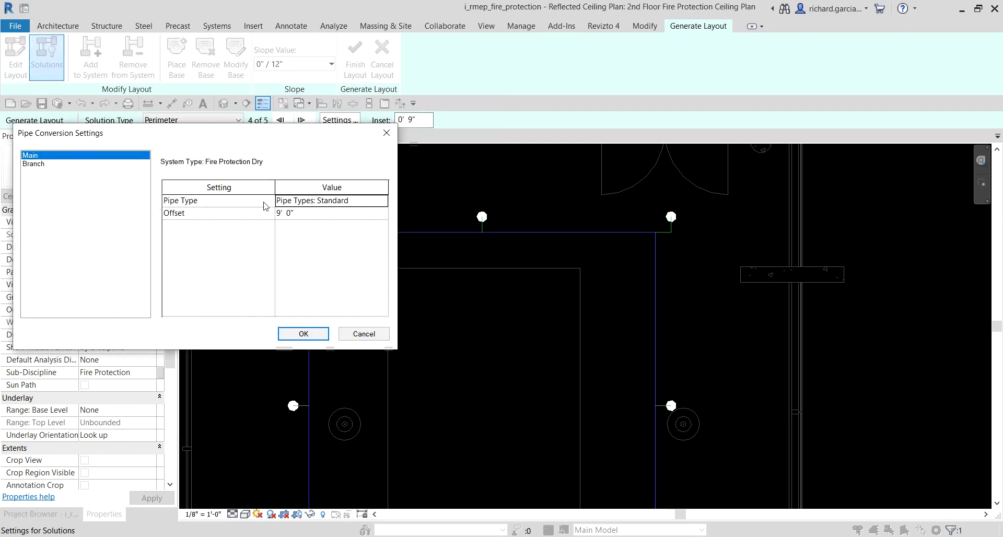
- Set the Main pipe offset to 12' 0" in Pipe Conversion Settings
drag(270, 143, 308, 86)
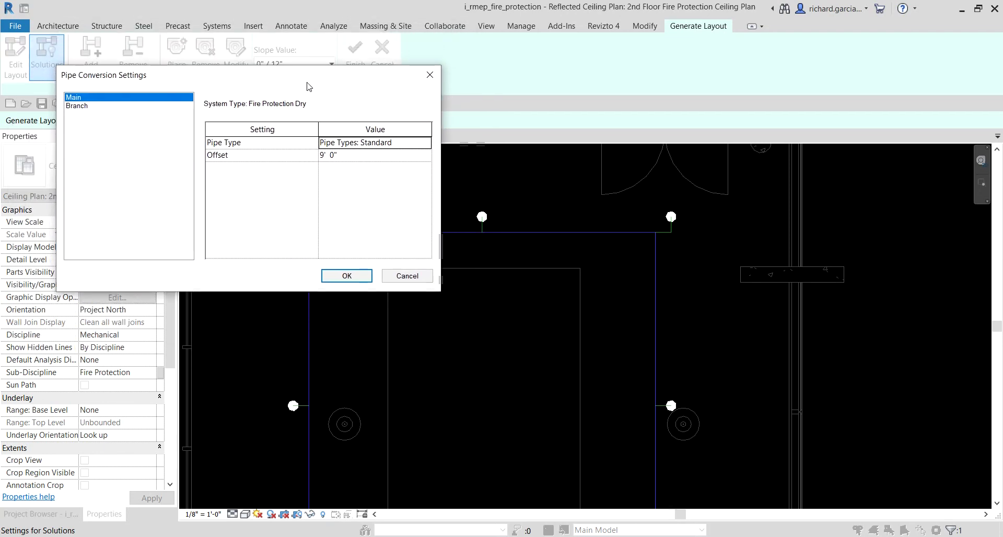
click(81, 100)
click(84, 109)
click(81, 98)
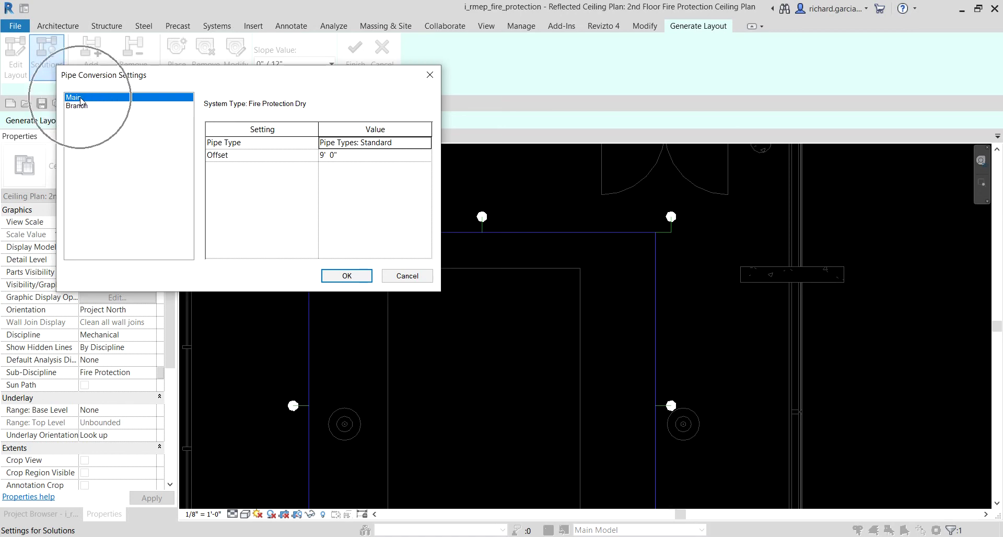
click(355, 155)
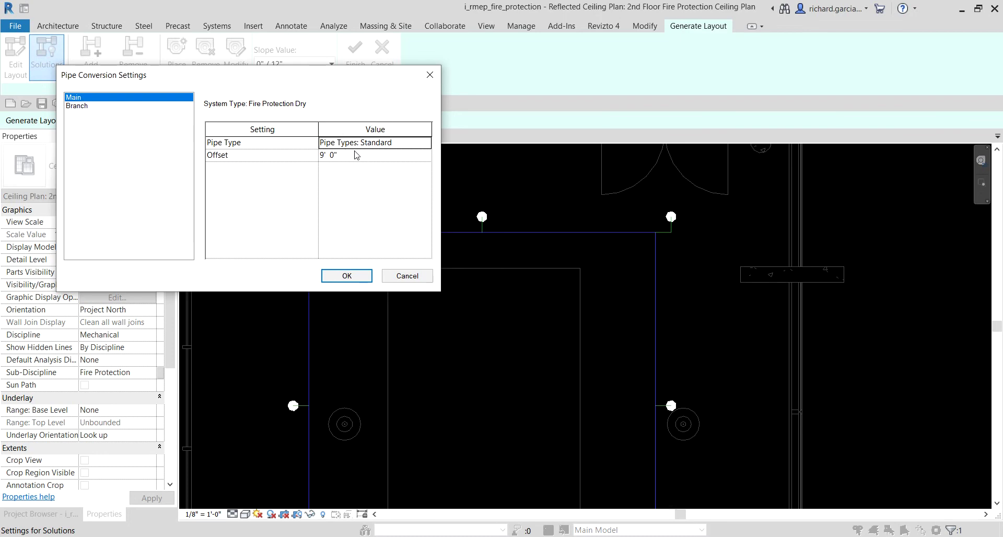
click(355, 155)
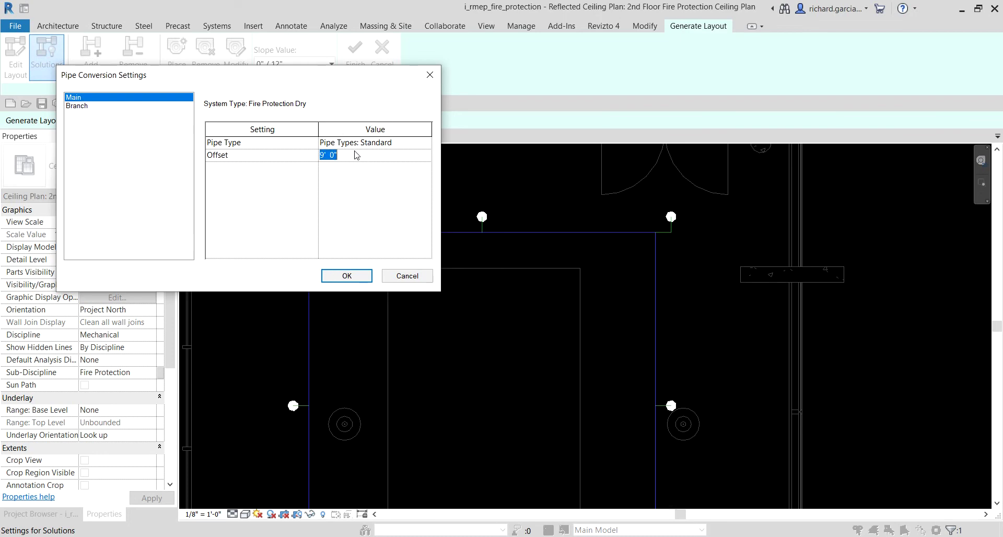
click(354, 151)
text(12)
key(Return)
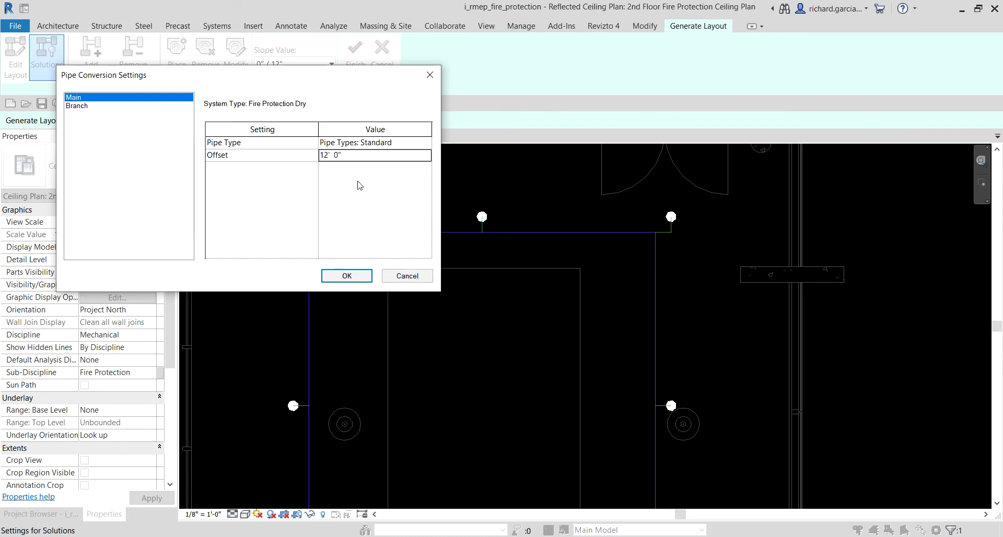
click(377, 149)
- Enter 12 as the Branch pipe offset
click(82, 107)
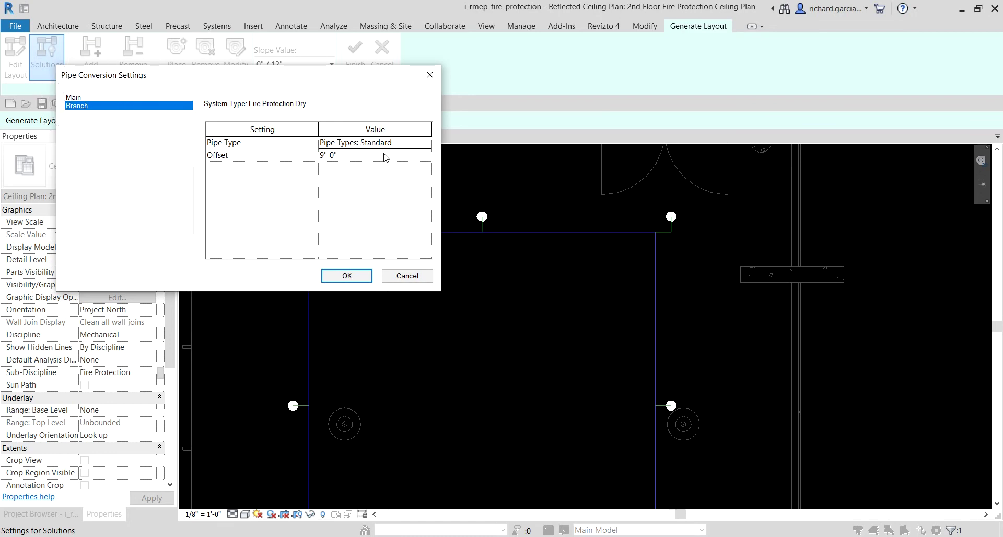
click(356, 155)
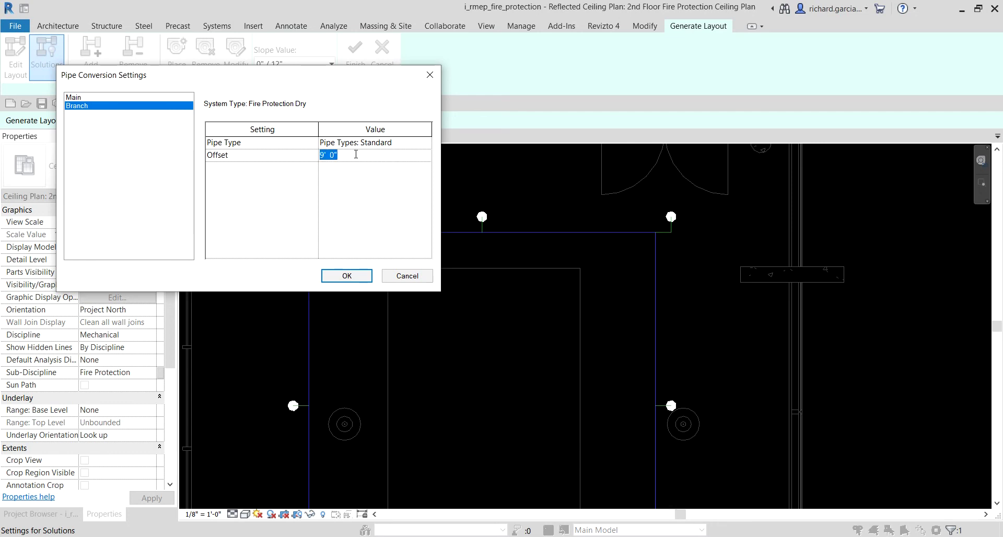
text(12)
- Confirm the conversion settings and finish the perimeter layout to create the dry pipes
click(347, 275)
scroll(420, 239, down, 3)
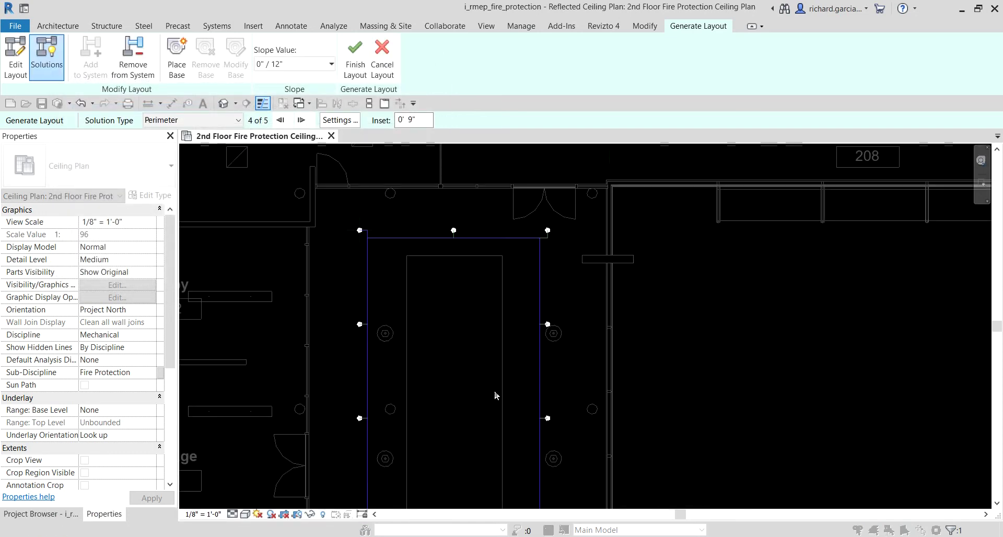
middle_drag(495, 396, 491, 232)
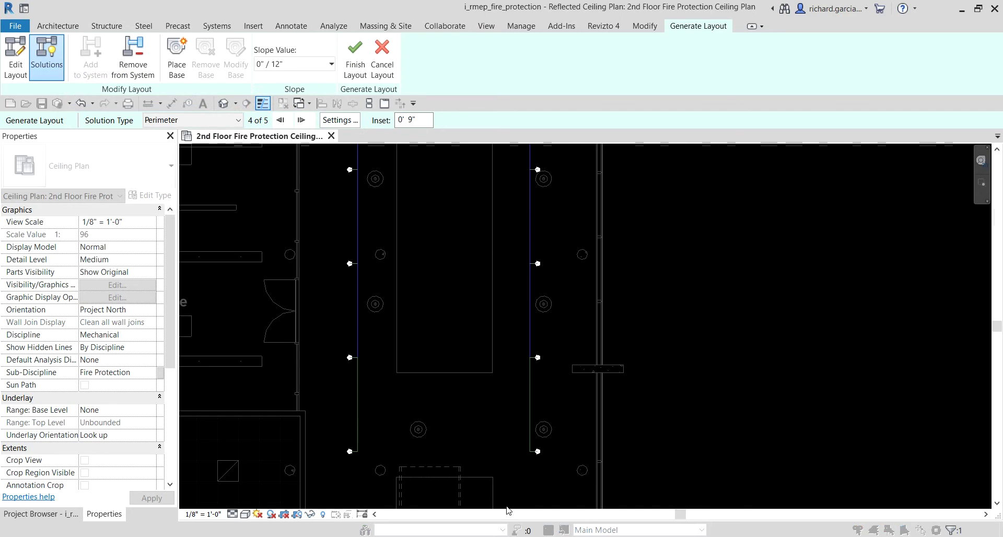
click(352, 75)
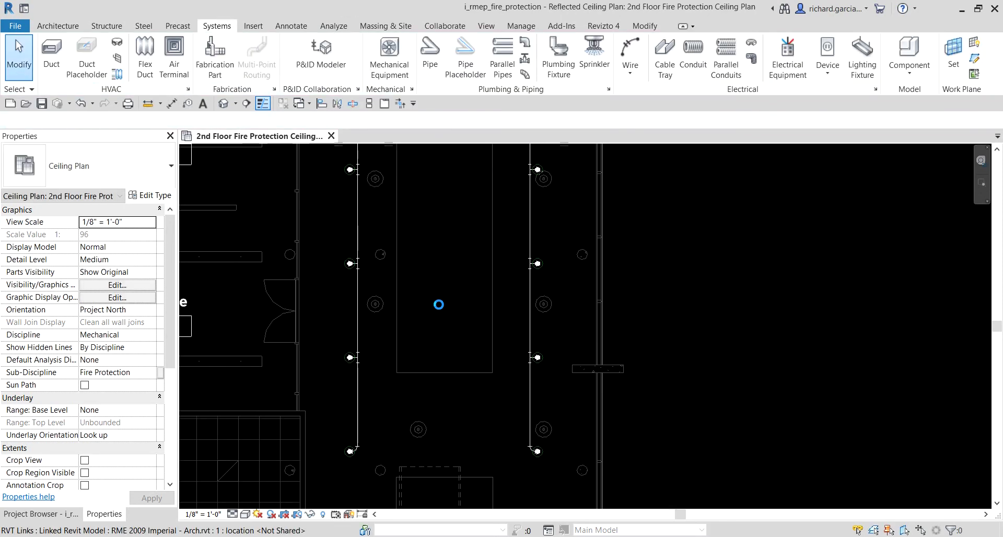
- Move the view over to Room 213 and select one of its pendant sprinklers
scroll(447, 313, down, 3)
middle_drag(435, 271, 430, 412)
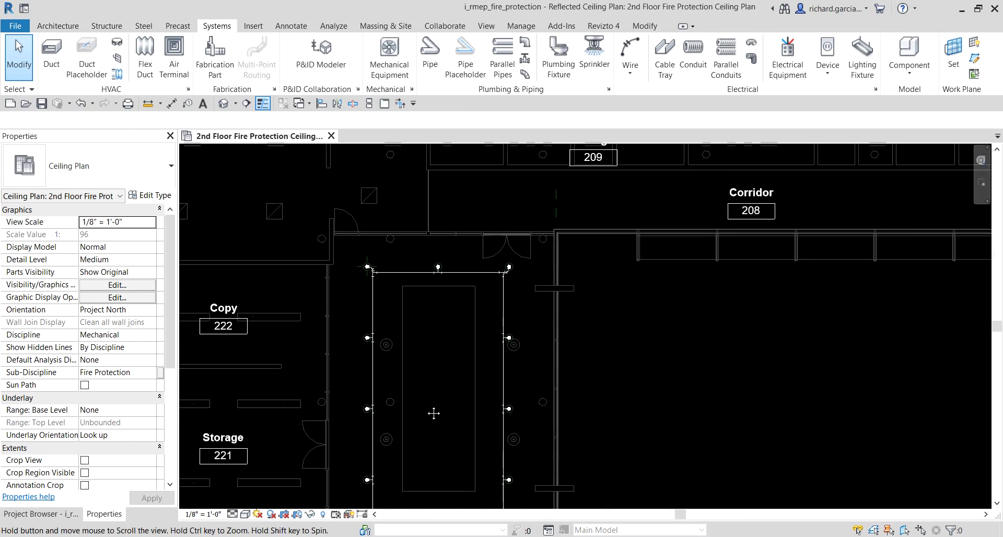
scroll(381, 276, up, 3)
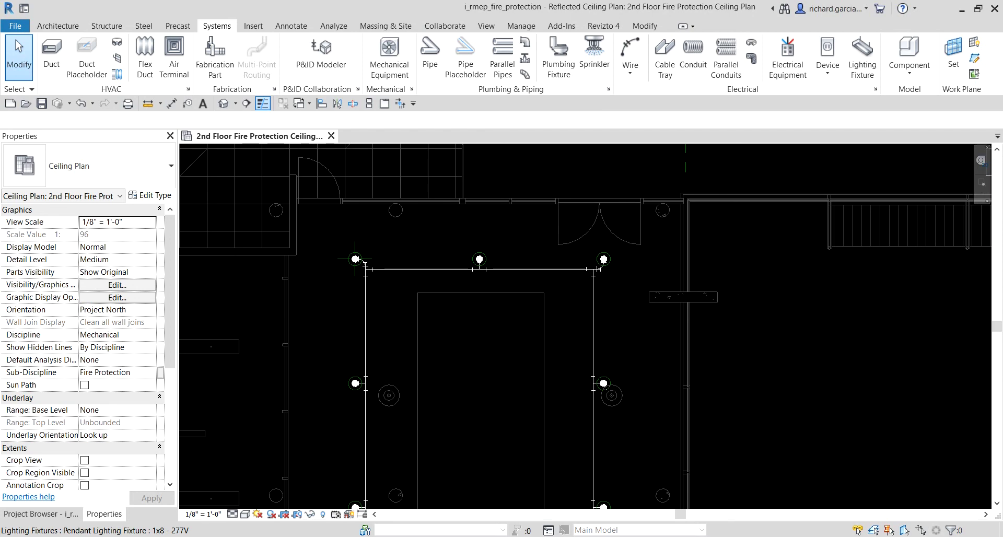
scroll(513, 343, down, 4)
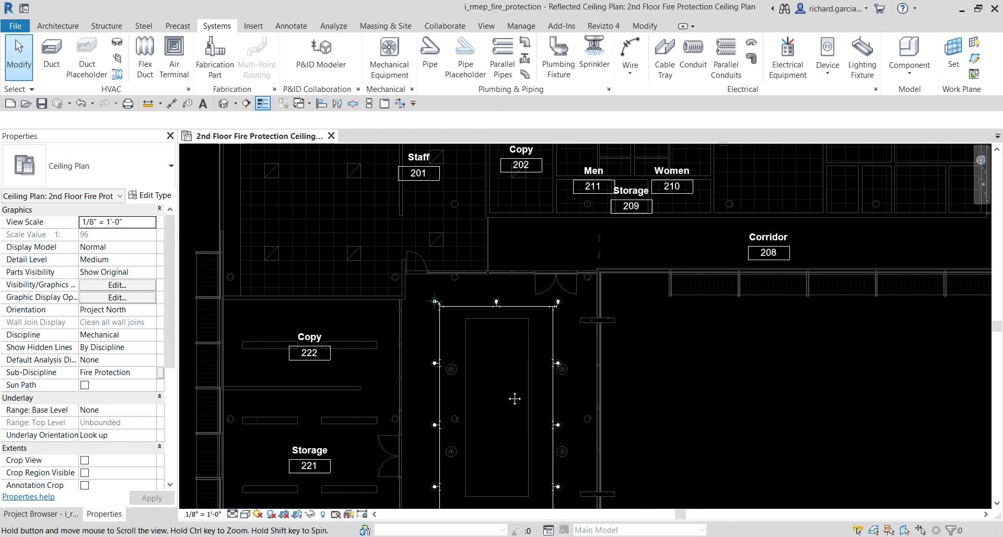
scroll(544, 284, up, 4)
middle_drag(544, 284, 533, 226)
scroll(453, 431, up, 4)
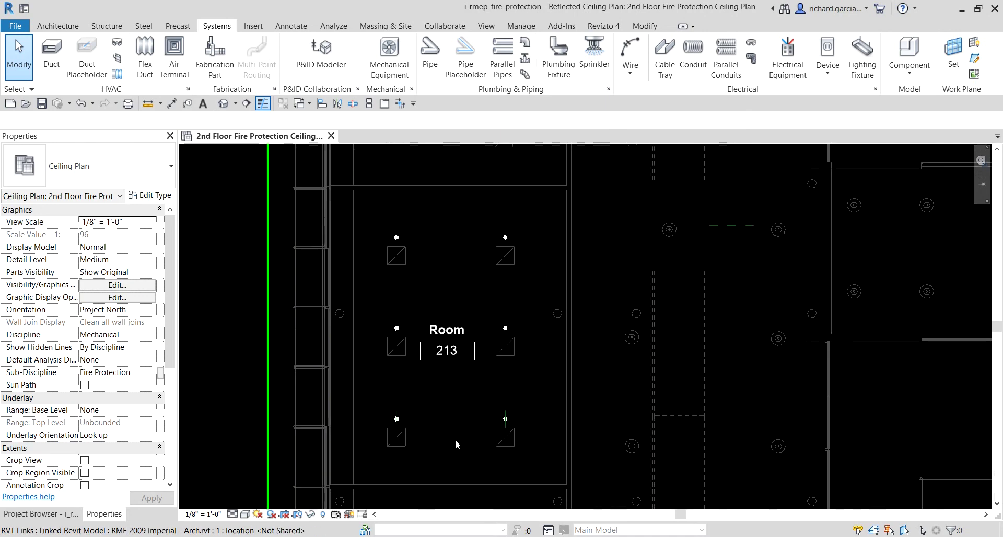
scroll(491, 391, up, 1)
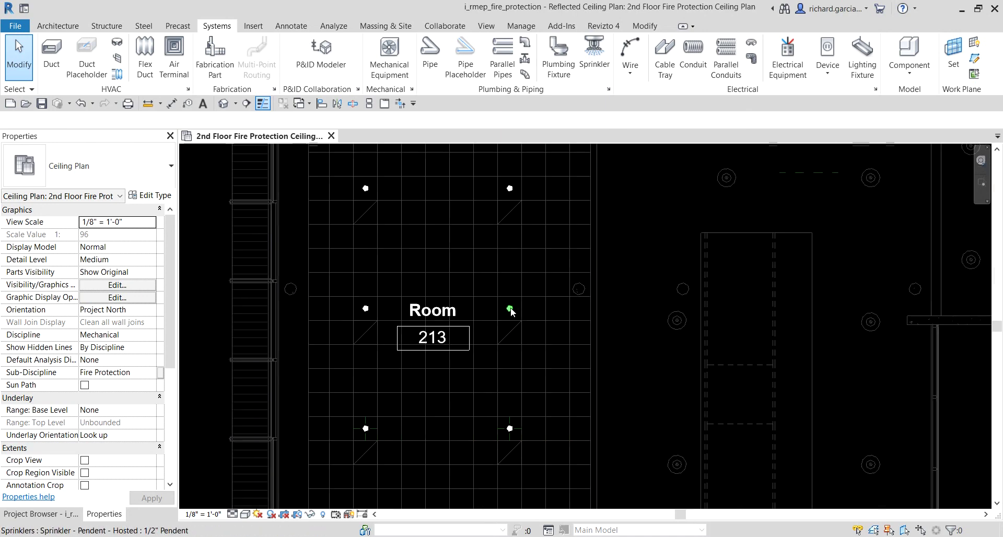
click(510, 308)
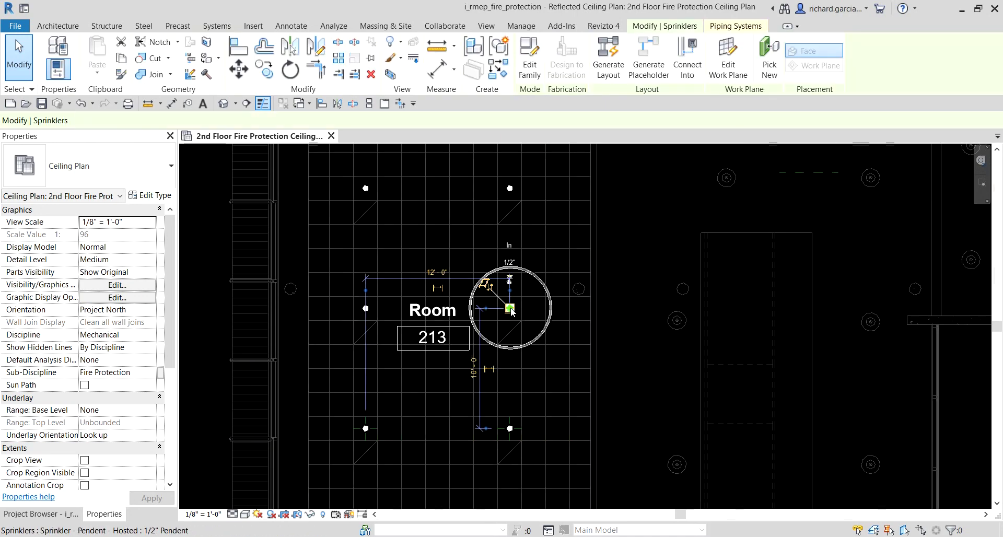
- Generate a Network pipe layout for Room 213's wet sprinklers and open Pipe Conversion Settings
click(605, 56)
click(46, 58)
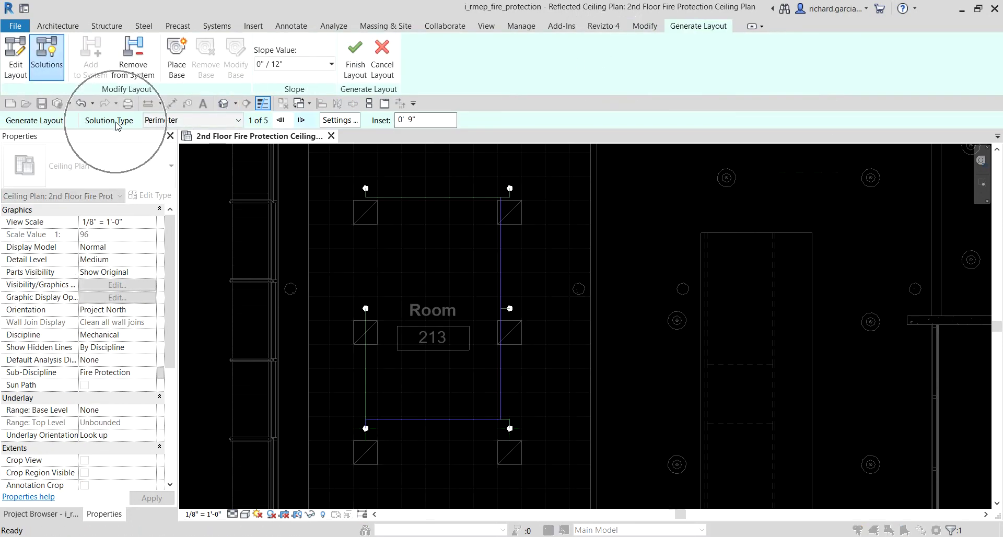
click(212, 122)
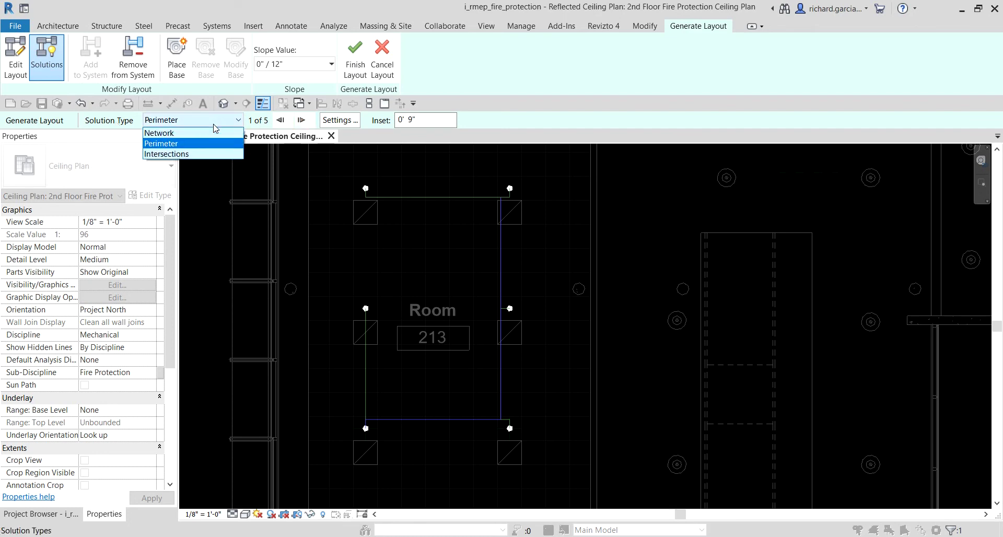
click(173, 135)
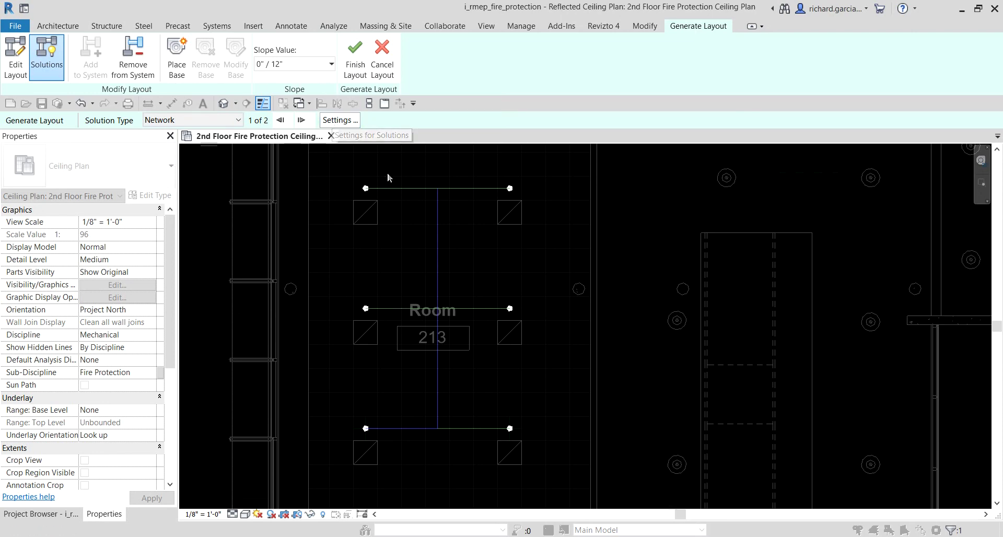
click(349, 120)
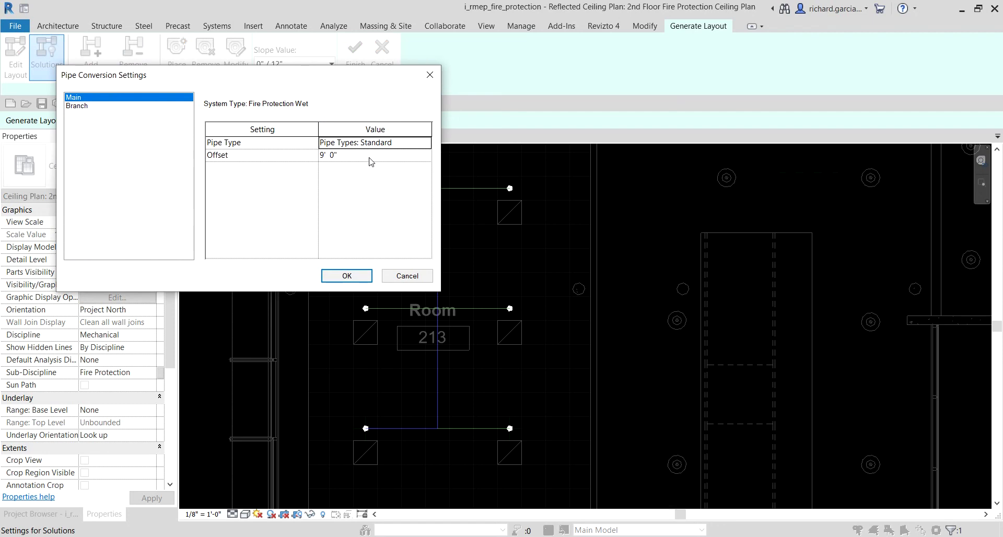
- Set both Main and Branch pipe offsets to 10' 0"
click(370, 156)
text(10)
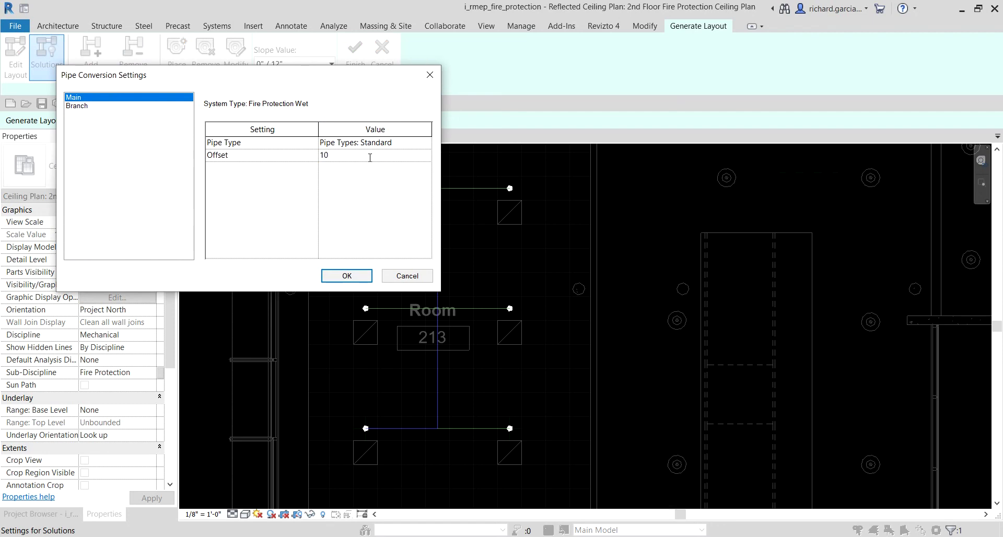
key(Return)
click(71, 106)
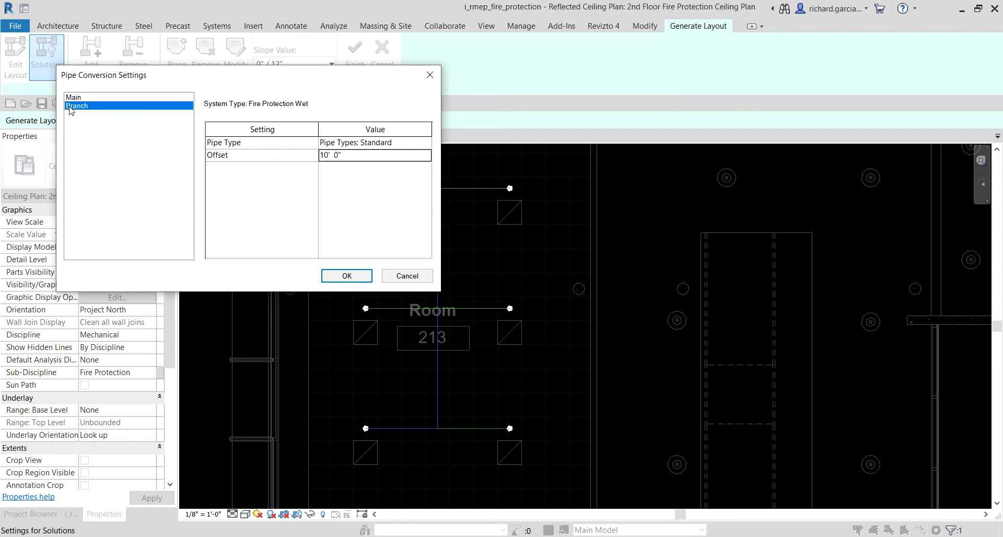
click(352, 156)
text(10)
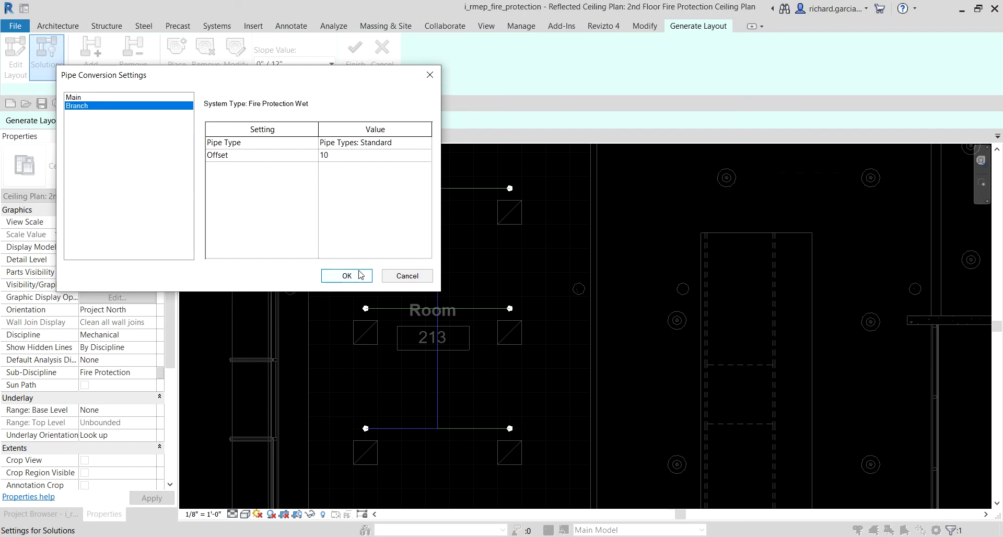
key(Return)
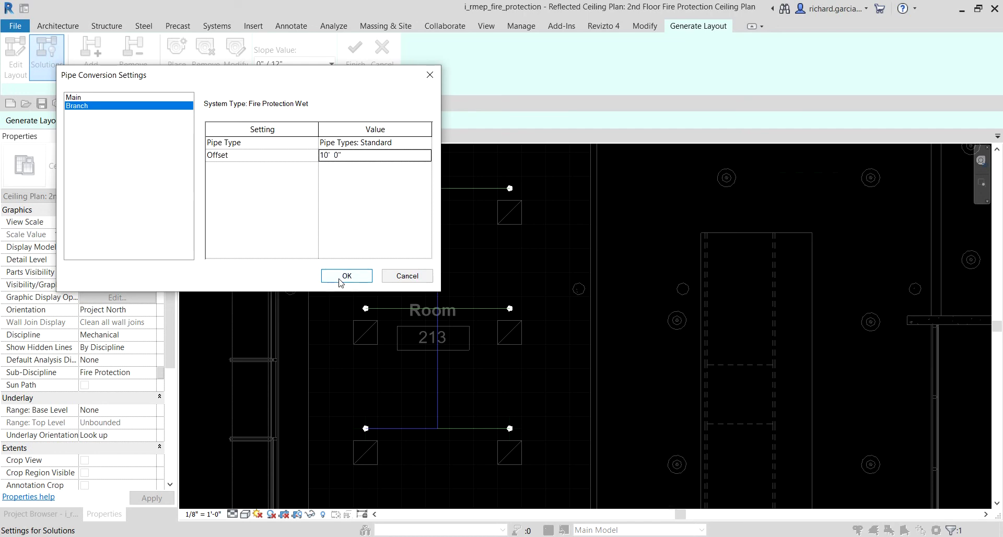
- Confirm the conversion settings and commit the Network sprinkler layout
click(339, 279)
click(339, 279)
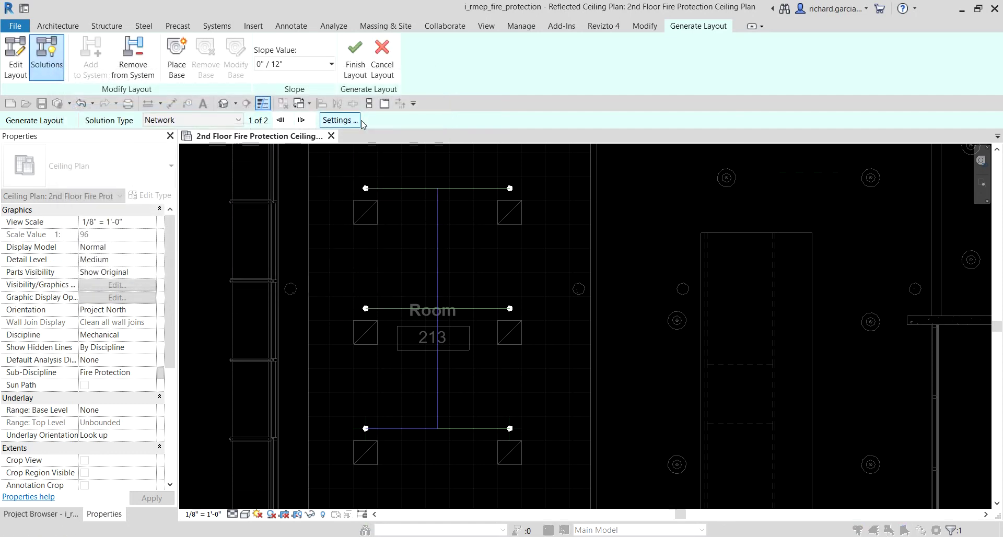
click(353, 57)
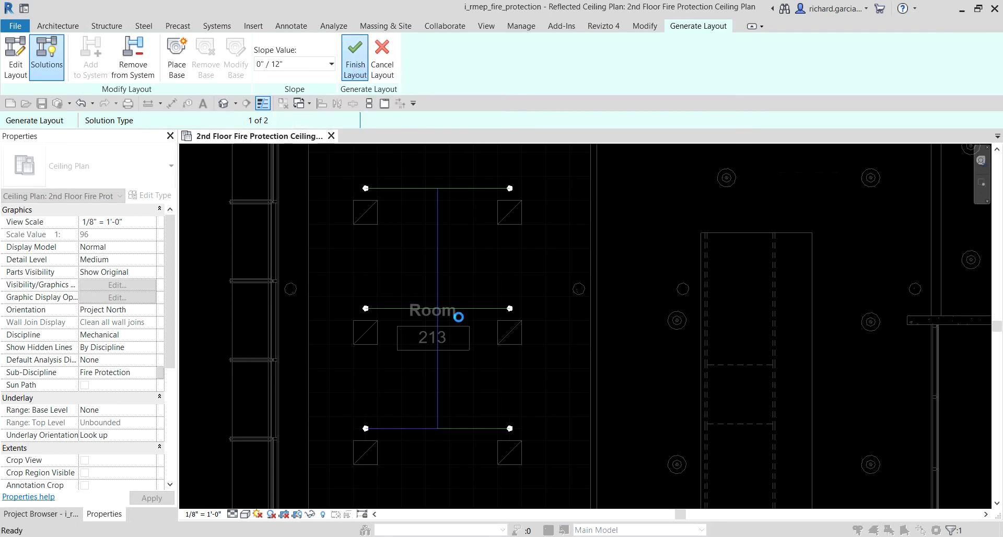
- Open the '2nd Floor Fire Protection' 3D view from the Project Browser
scroll(457, 311, down, 3)
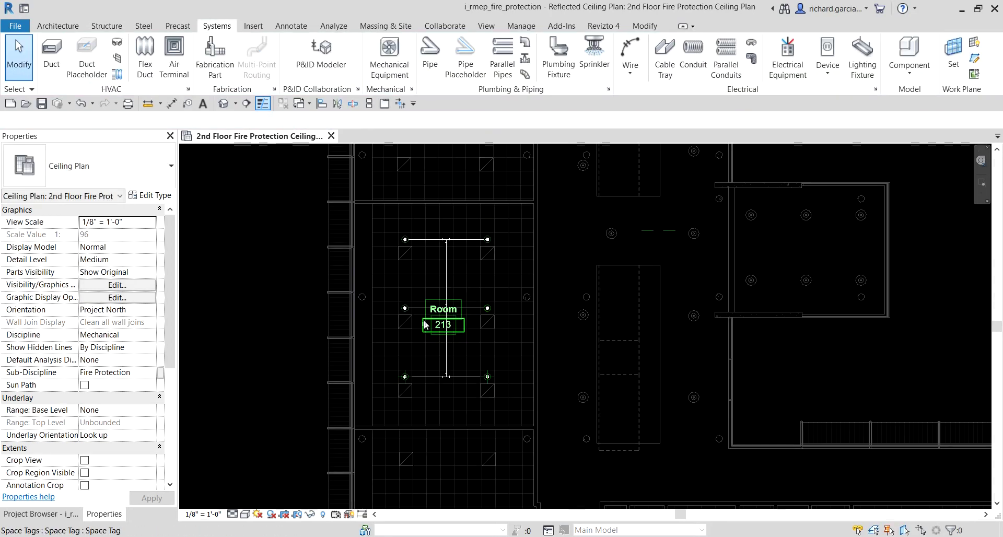
click(52, 514)
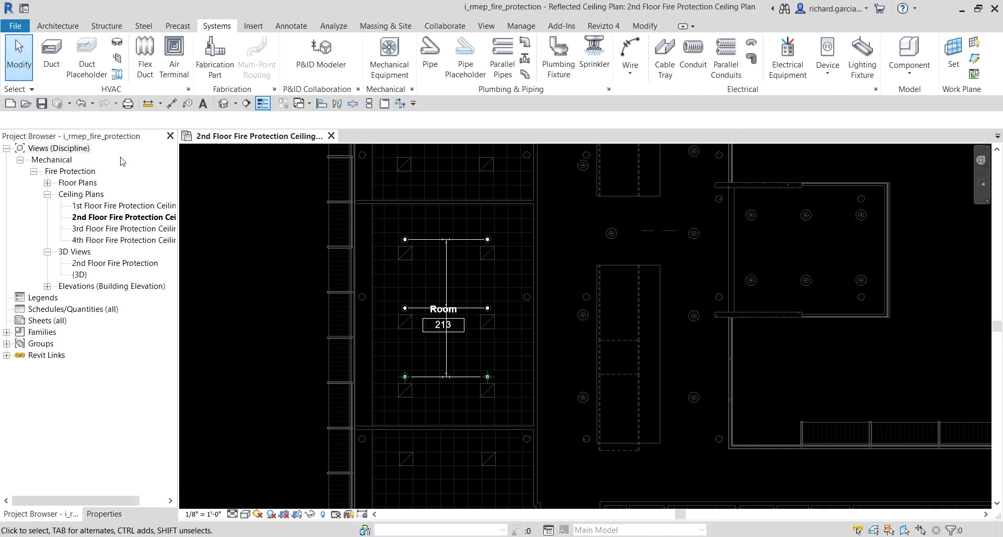
double_click(108, 264)
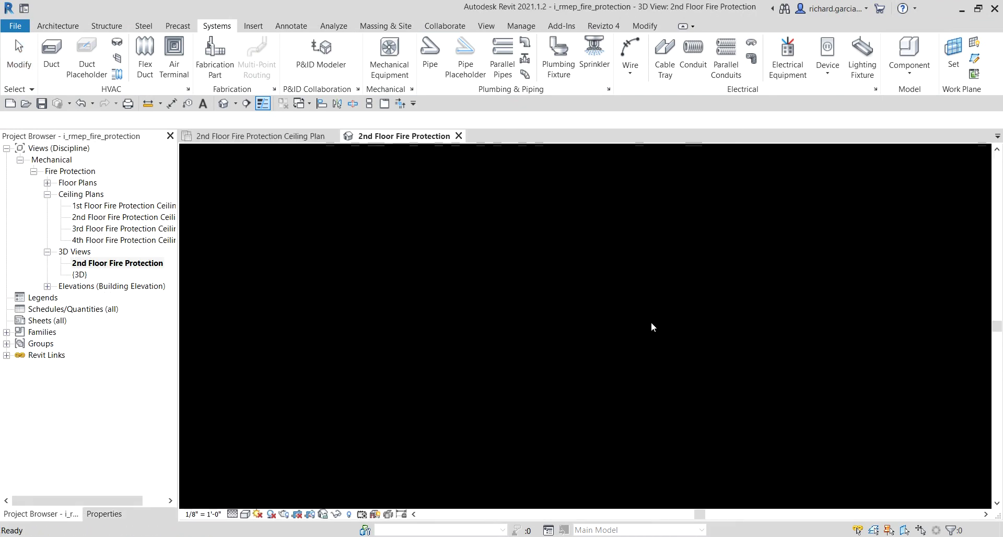
- Zoom and pan the 2nd Floor Fire Protection 3D view to inspect the ceiling sprinkler piping
scroll(415, 276, up, 10)
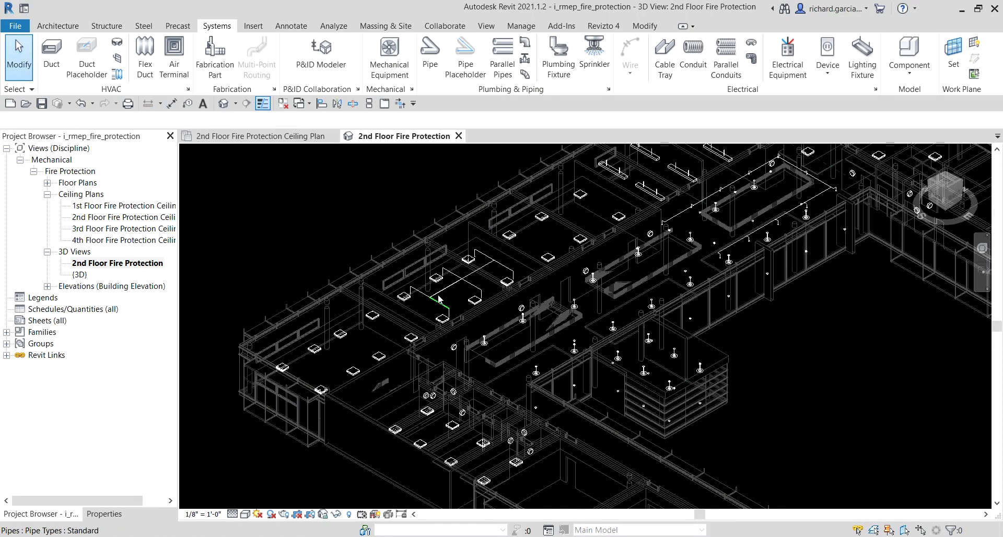
scroll(509, 390, up, 5)
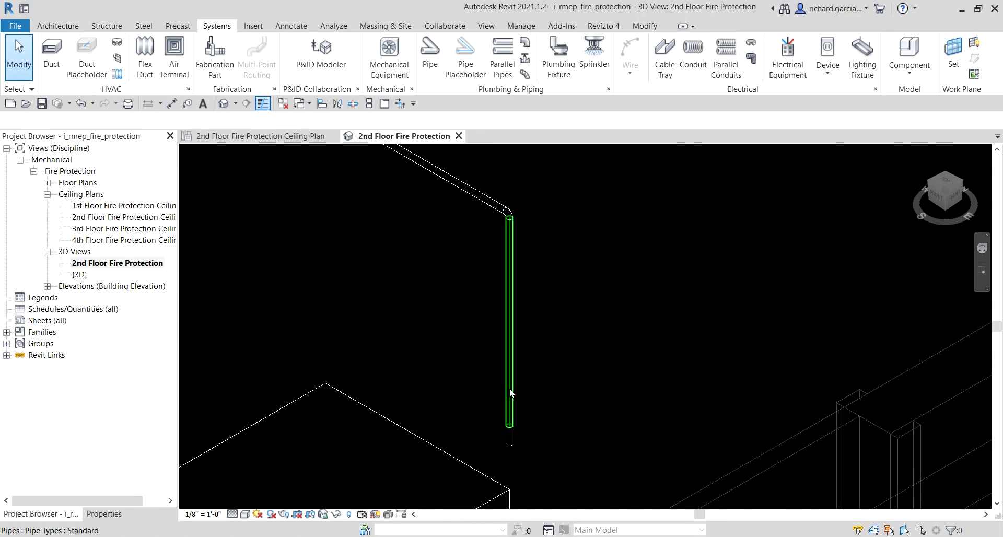
scroll(510, 393, down, 10)
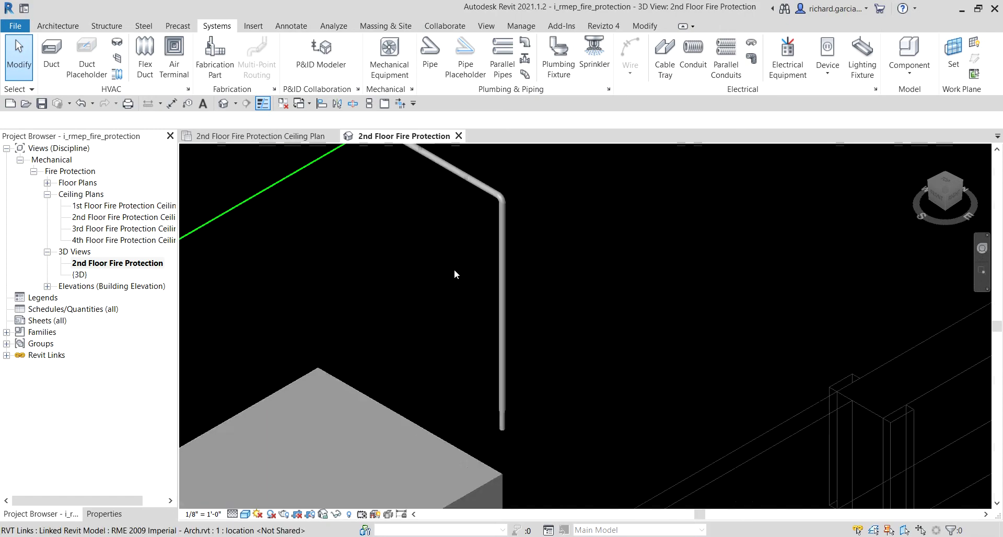
scroll(430, 243, down, 6)
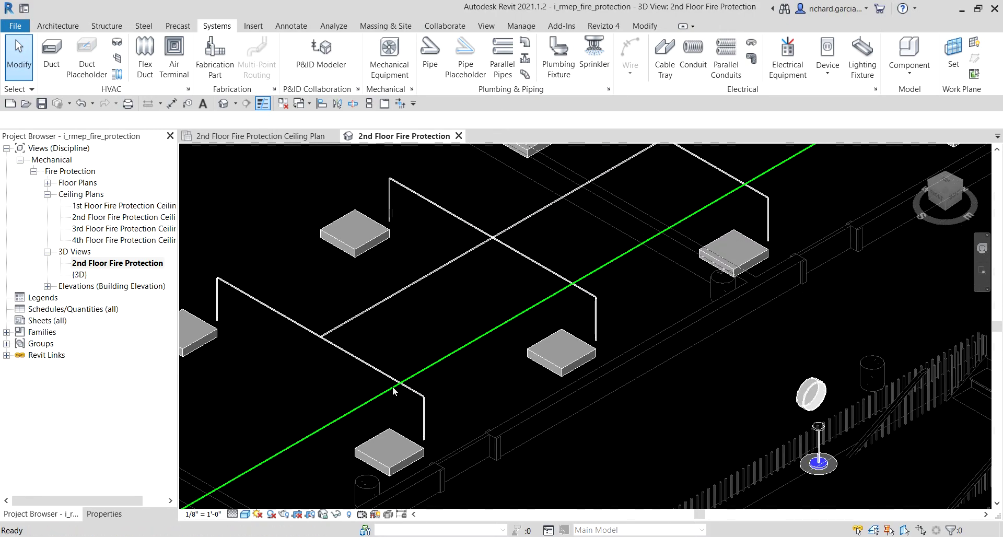
scroll(475, 330, up, 2)
middle_drag(475, 330, 457, 332)
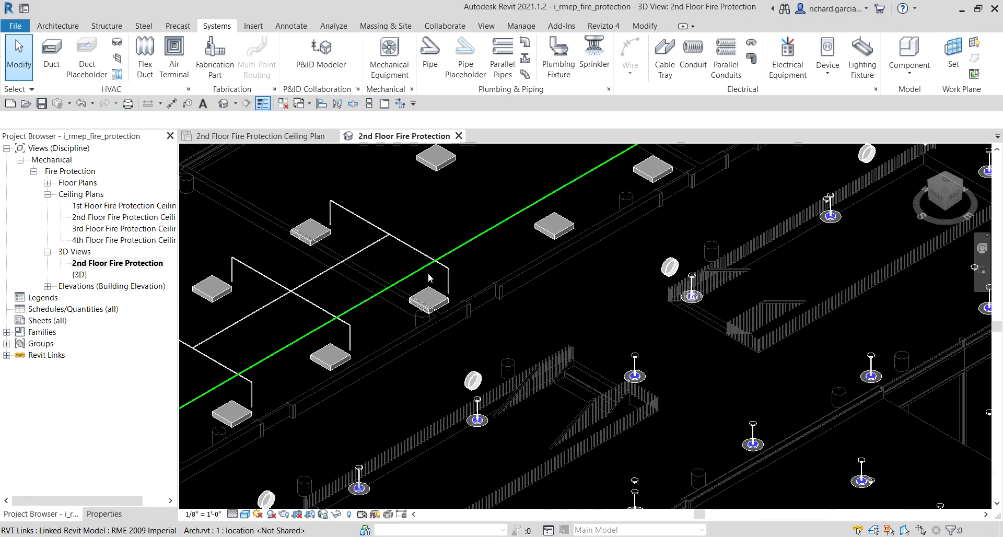
scroll(747, 287, down, 1)
scroll(731, 286, up, 5)
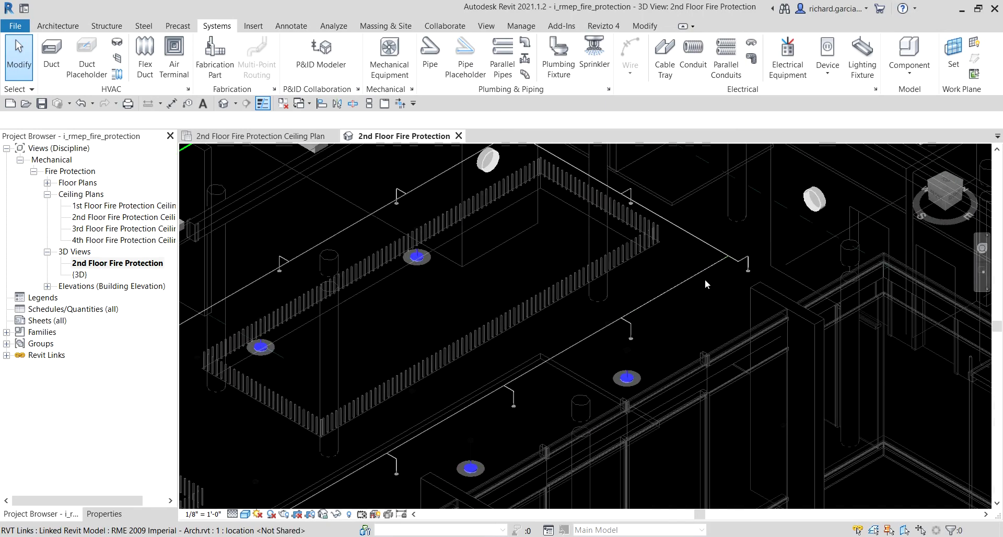
scroll(704, 278, up, 4)
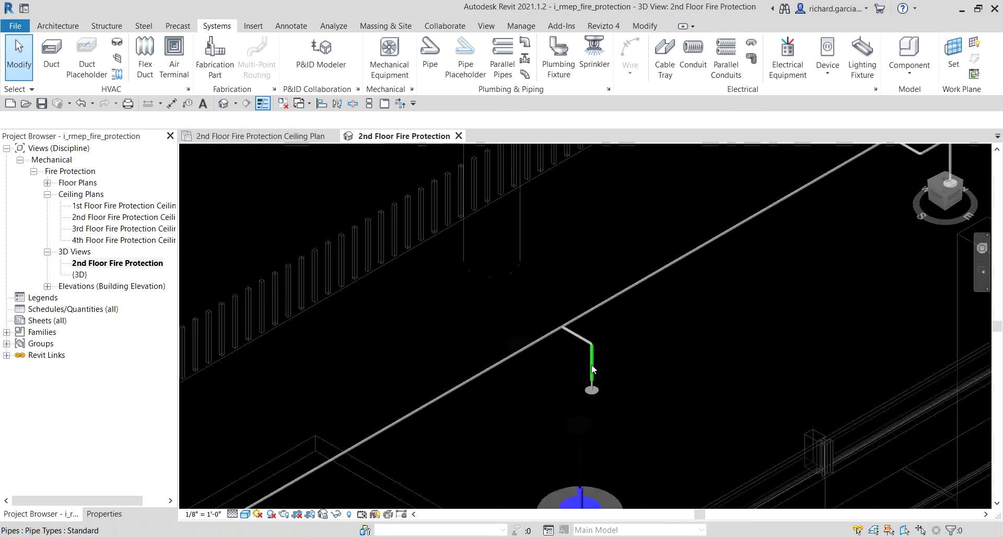
scroll(592, 369, down, 4)
- Move to another run of sprinkler pipes, then tile the 3D view beside the ceiling plan with WT
middle_drag(445, 400, 657, 365)
scroll(664, 363, up, 3)
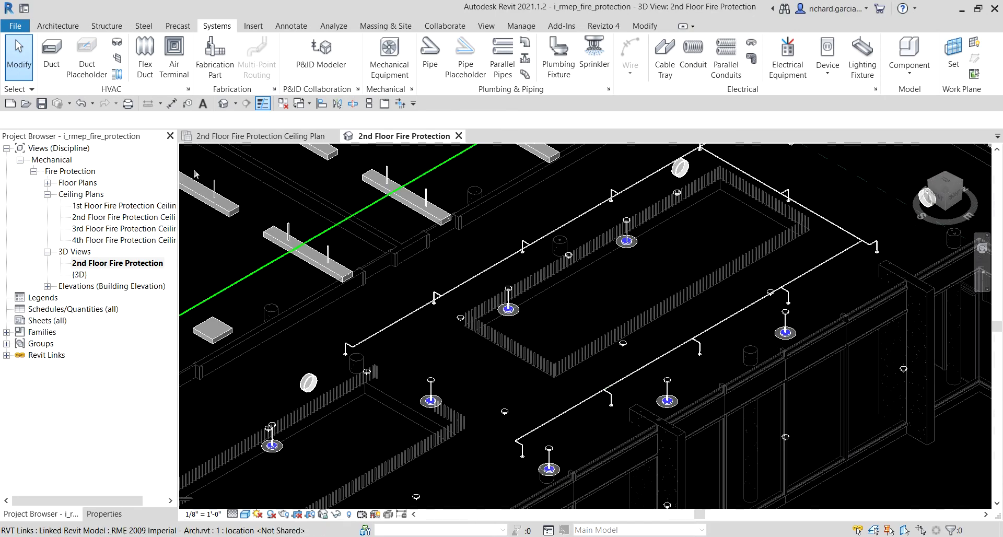
key(w)
key(t)
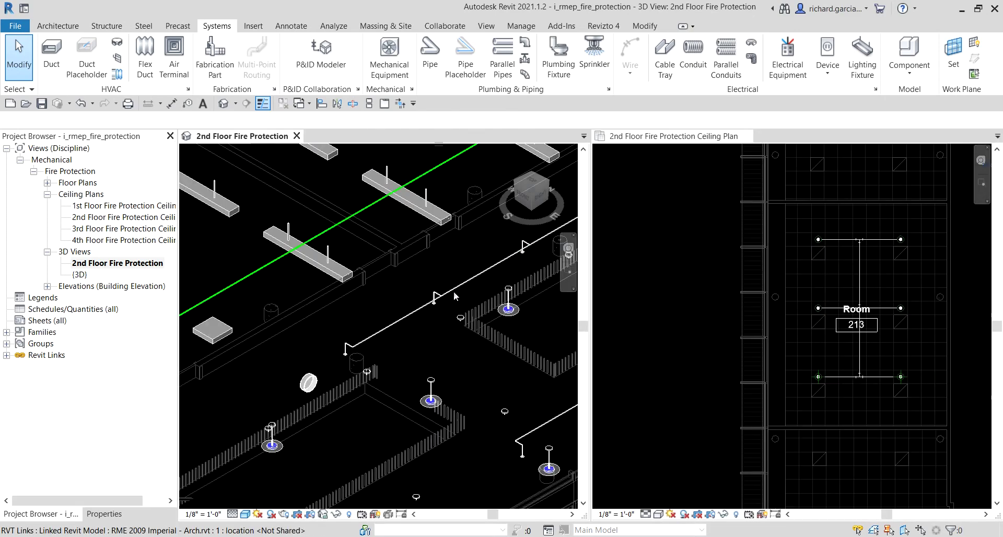
scroll(454, 296, down, 3)
middle_drag(454, 296, 600, 350)
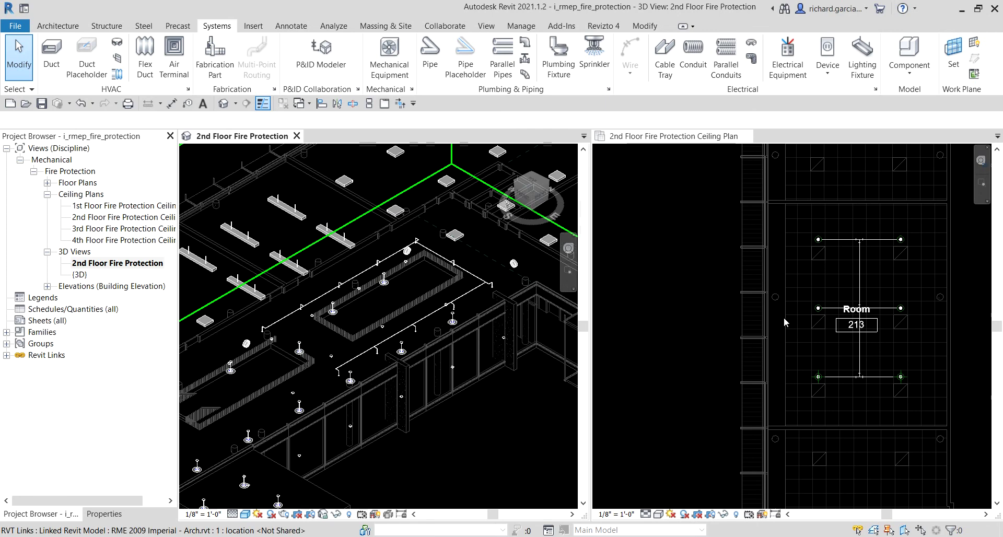
scroll(785, 322, down, 6)
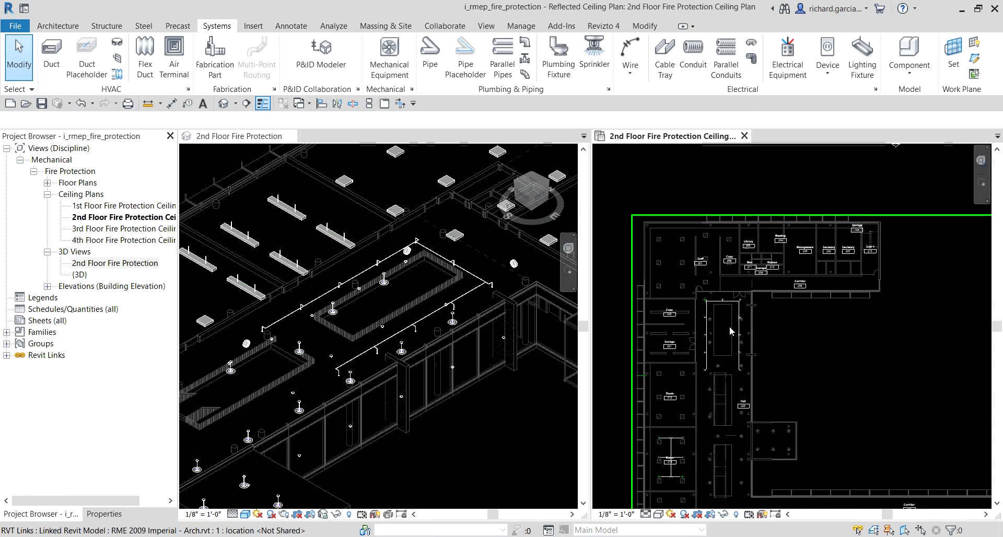
scroll(730, 331, up, 6)
middle_drag(754, 308, 782, 305)
scroll(380, 346, up, 2)
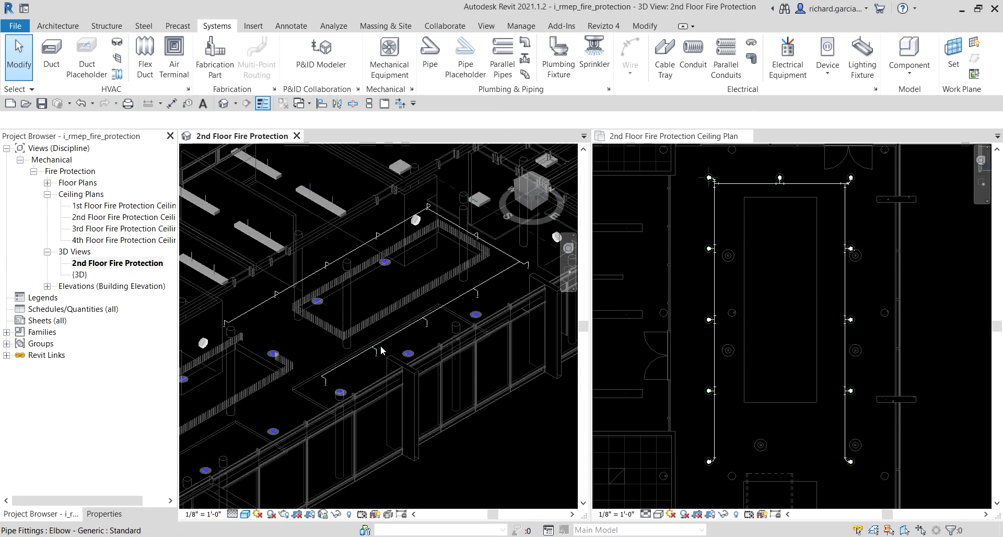